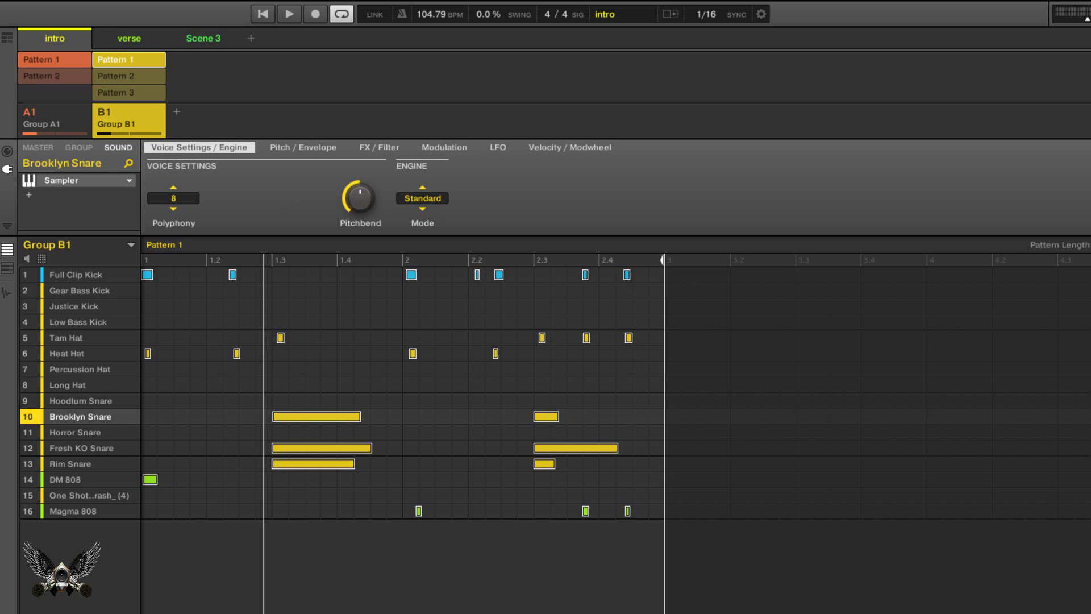
Step: Enlarge the Ideas view and inspect the mixer with its I/O, plug-in and aux sections shown
left_click_drag(546, 139, 546, 308)
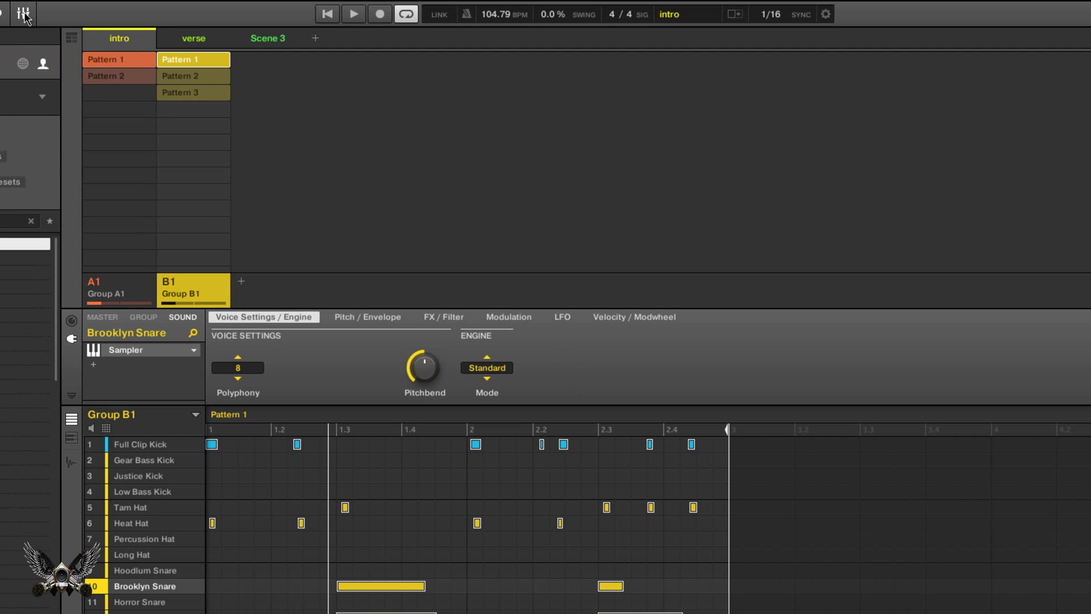
left_click(24, 14)
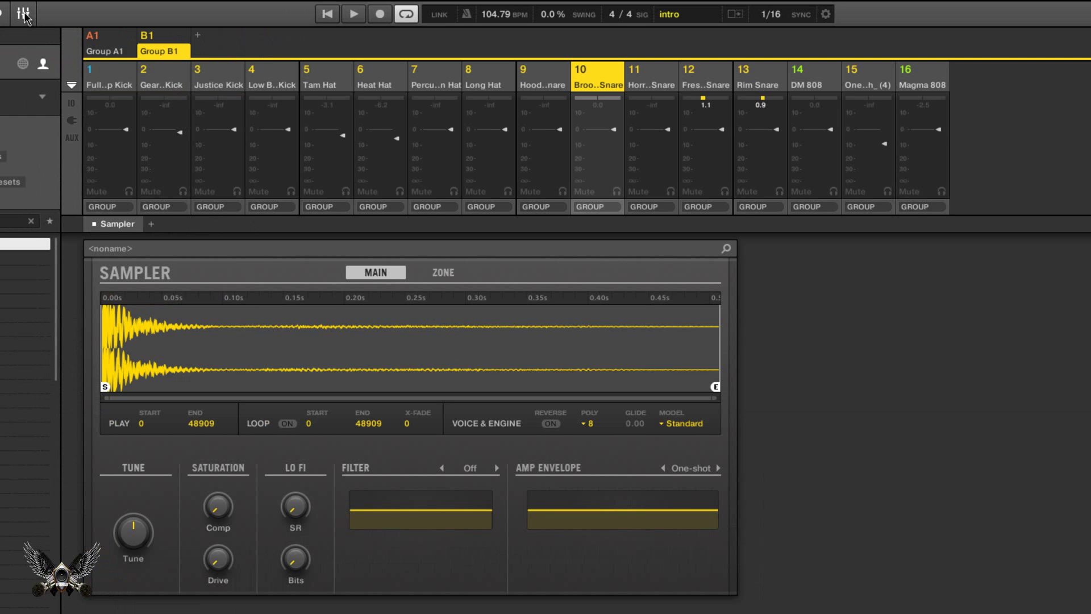
left_click(72, 104)
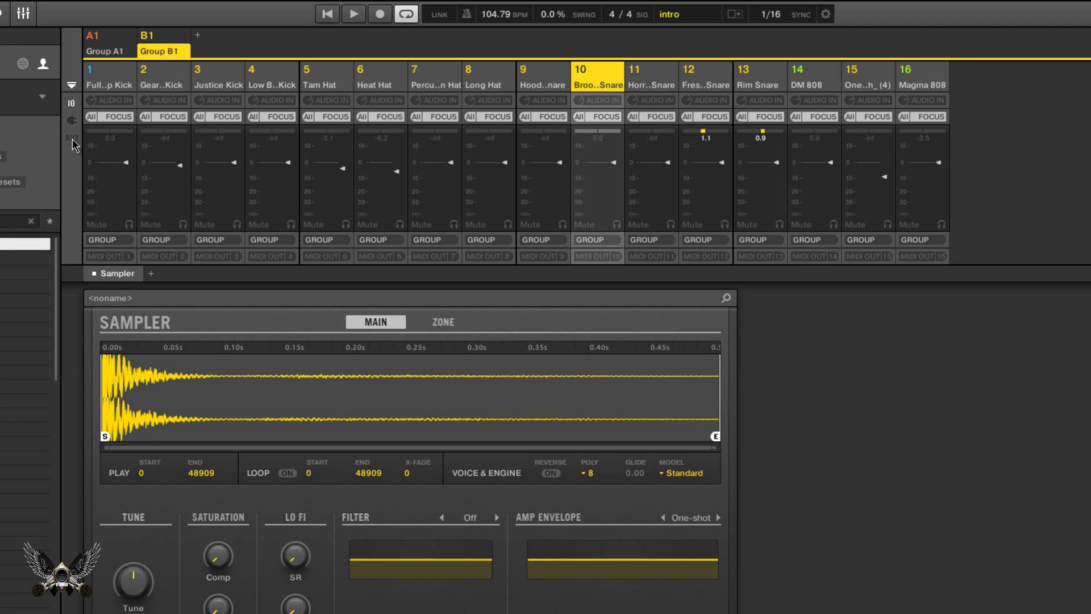
left_click(72, 127)
left_click(71, 121)
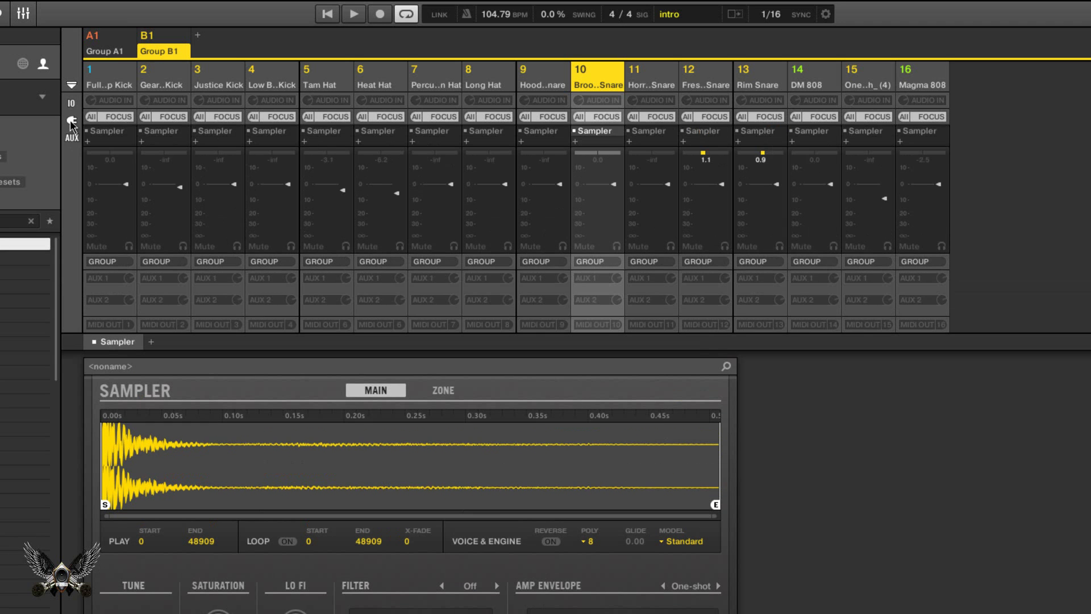
left_click(23, 13)
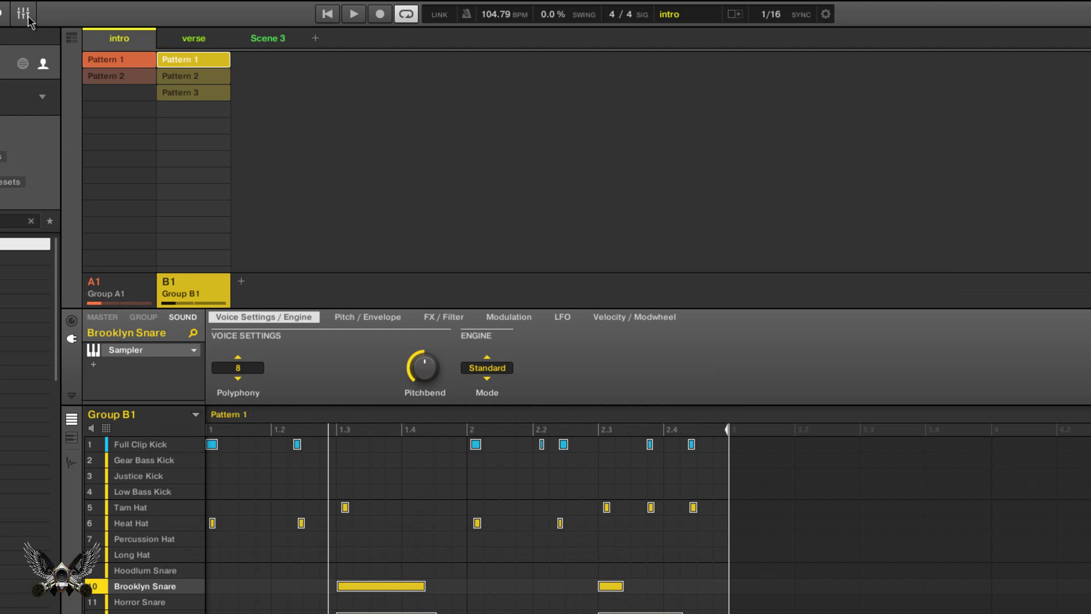
Step: Check the song timeline in the Arranger view, selecting the Scene 3 section, and return to the Ideas view
left_click(71, 39)
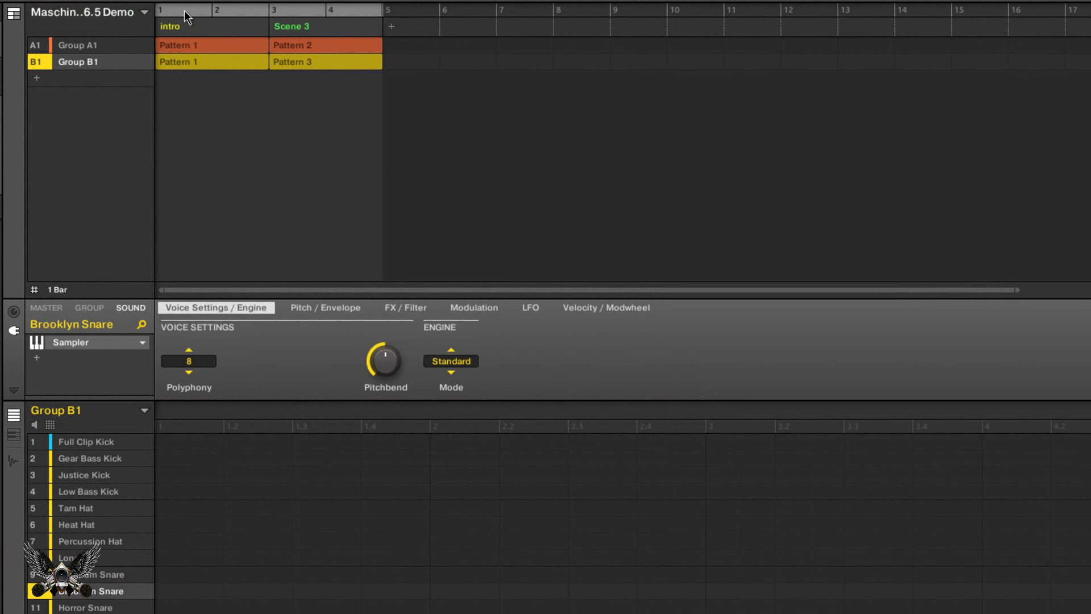
left_click(344, 9)
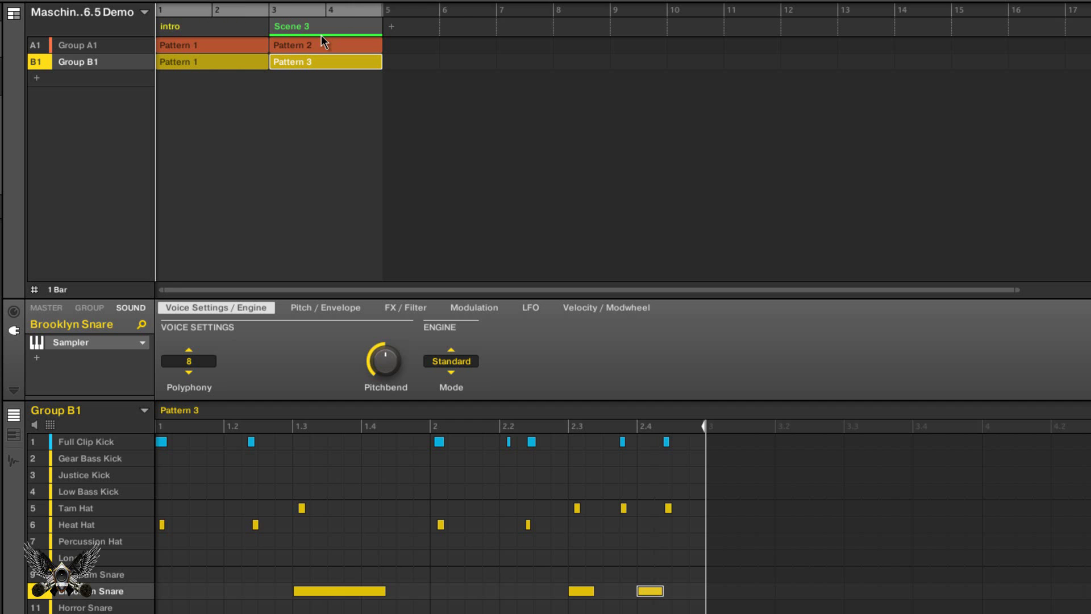
left_click(15, 20)
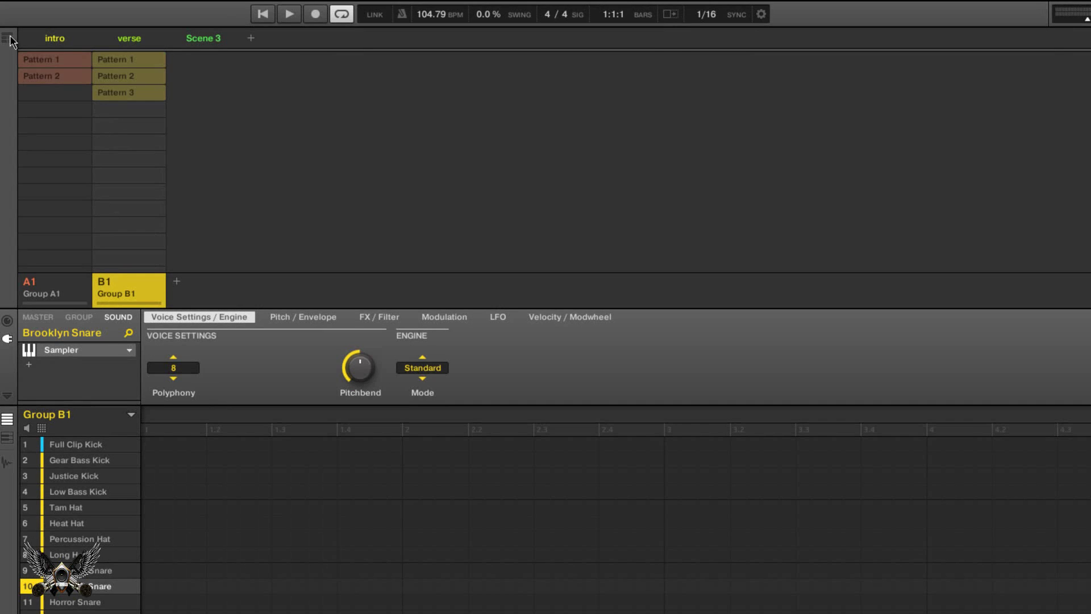
Step: Rename Scene 3 as "chorus" and select the intro scene
left_click(69, 43)
left_click(130, 40)
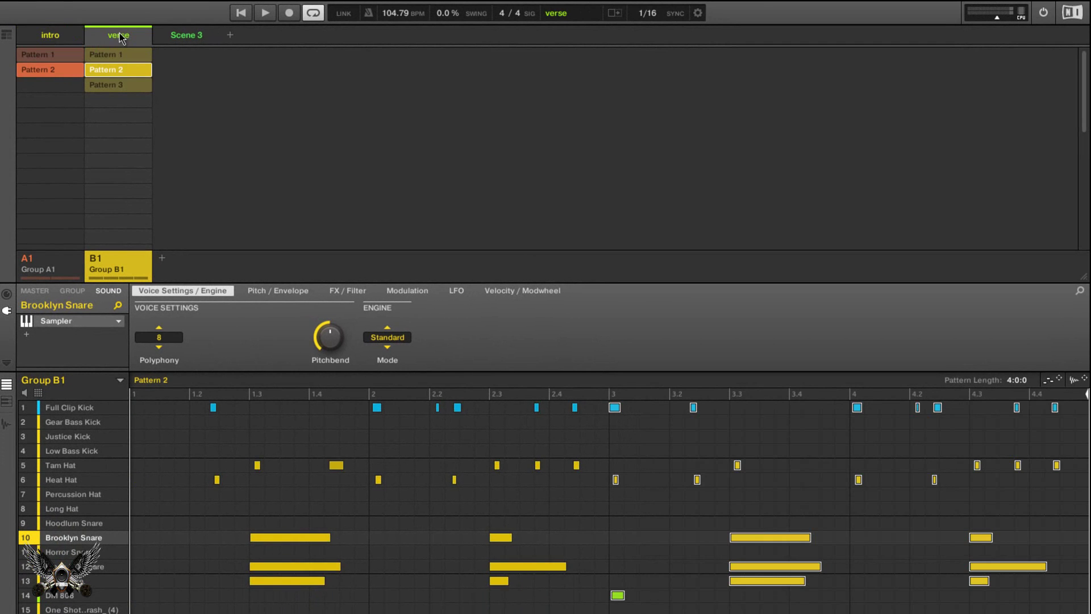
left_click(187, 38)
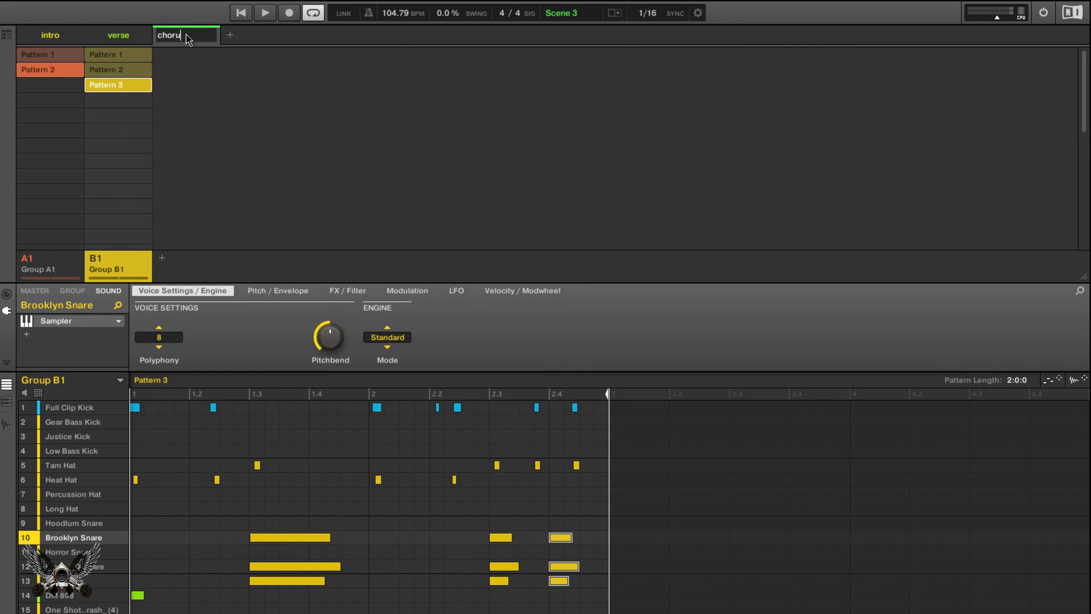
key("Return")
left_click(50, 35)
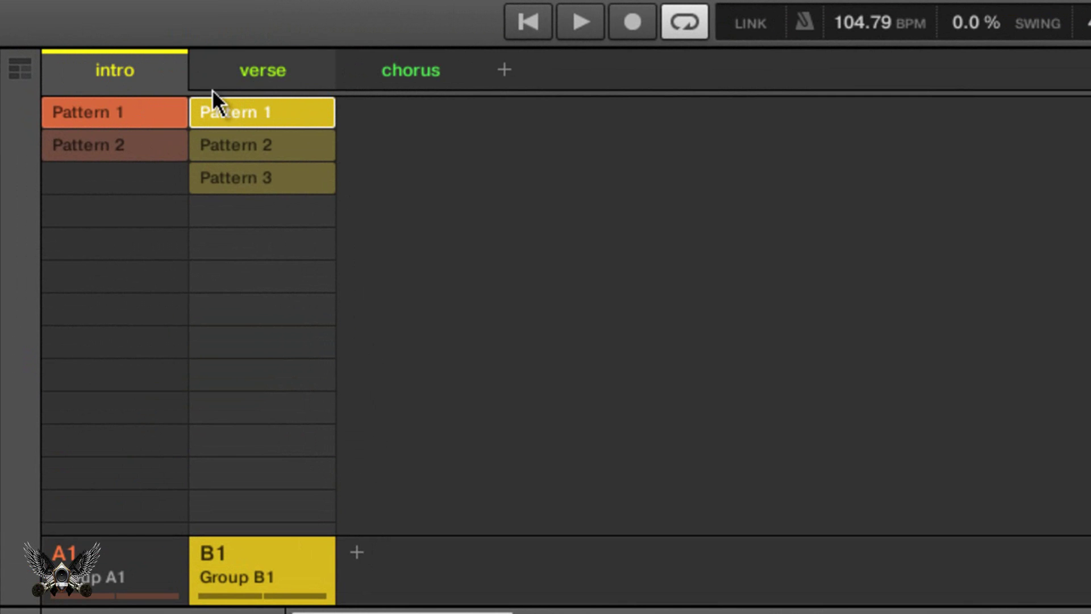
Step: Add two groups after Group B1 and create three empty patterns in each of them
left_click(357, 552)
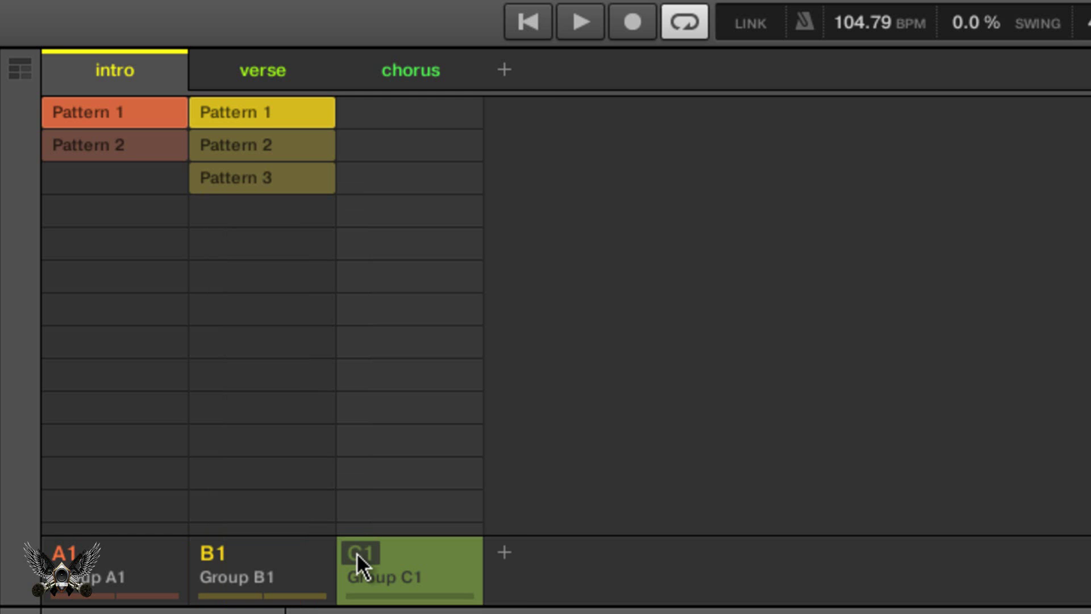
left_click(504, 552)
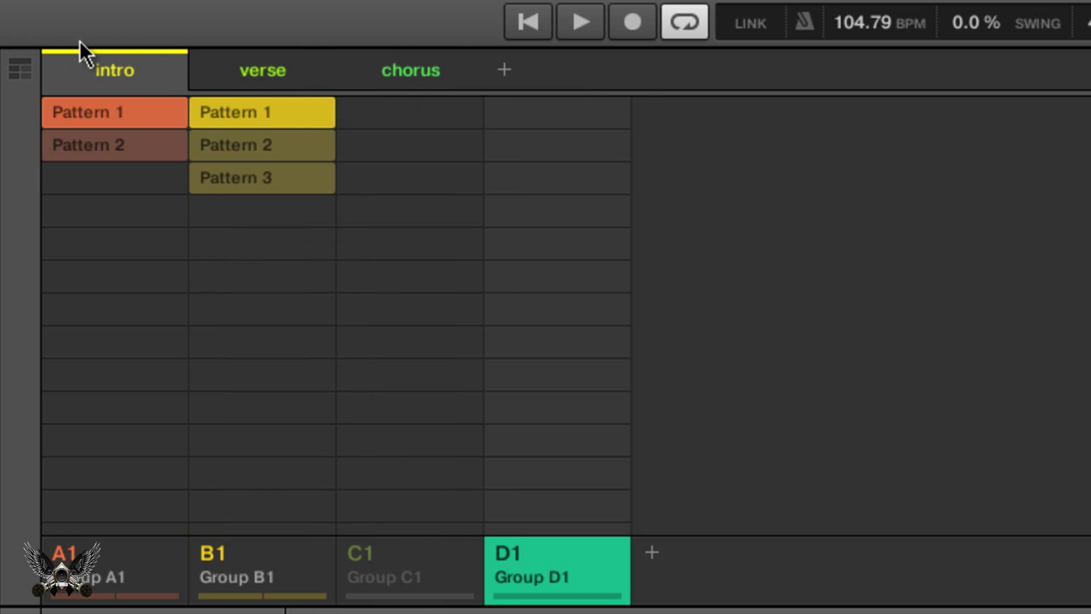
left_click(419, 132)
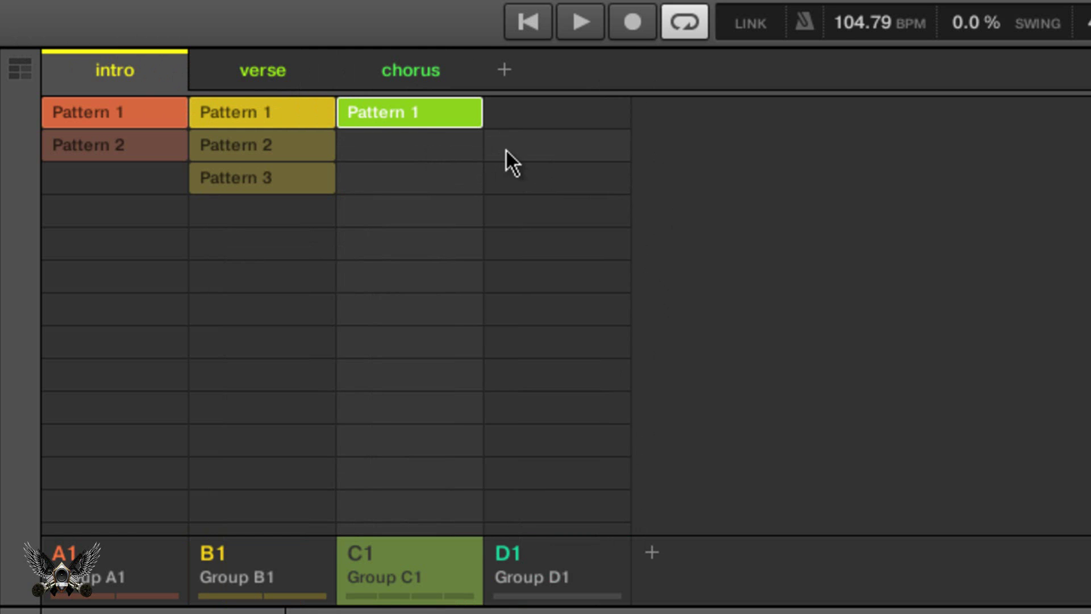
left_click(513, 114)
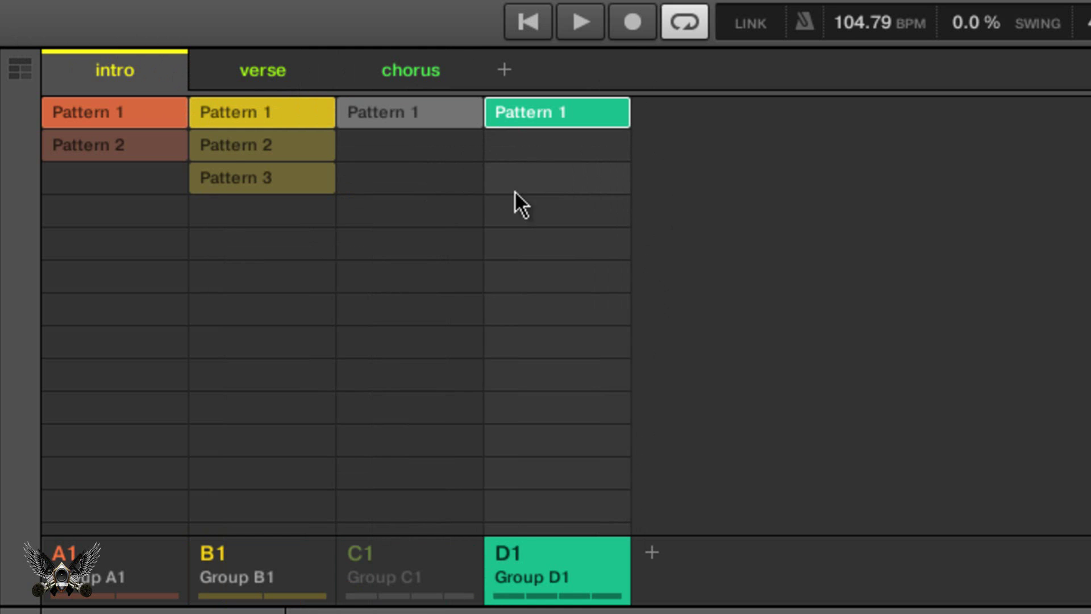
left_click(442, 149)
left_click(533, 147)
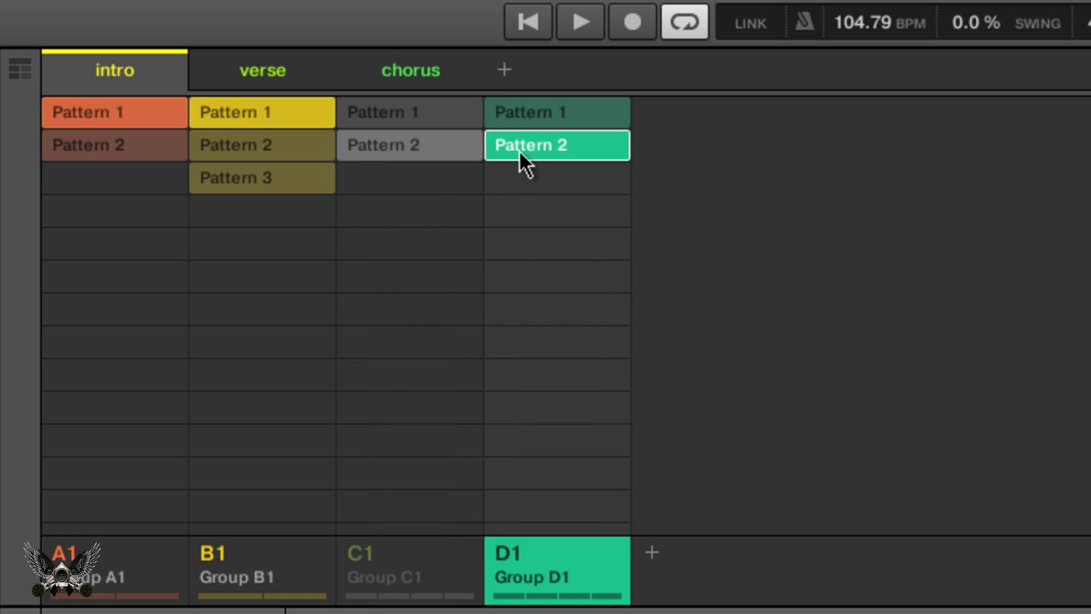
left_click(455, 178)
left_click(519, 177)
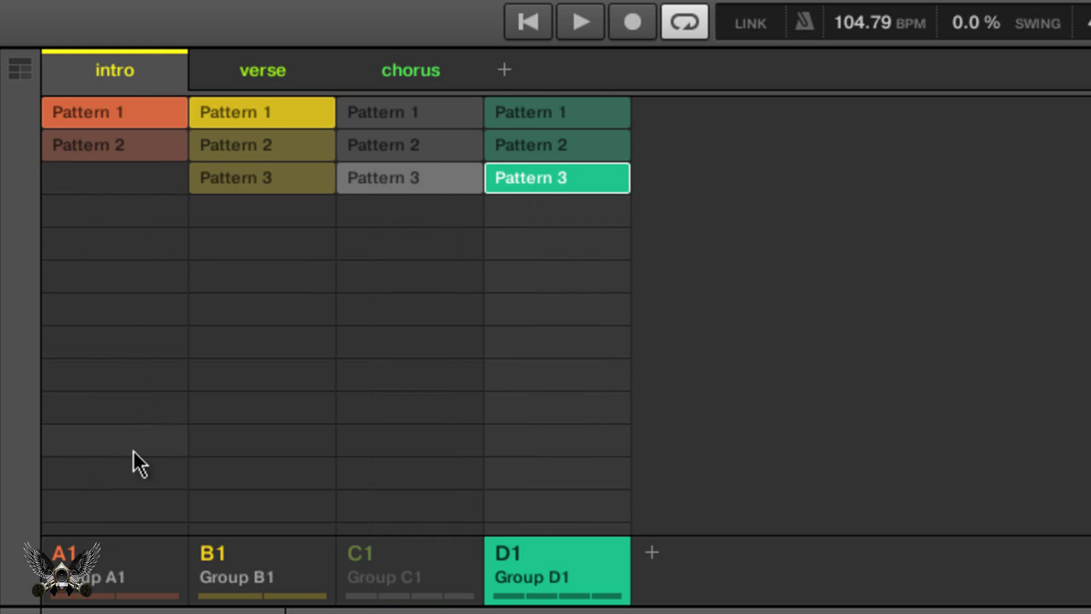
Step: Look through the four groups one by one to examine their sounds and patterns
left_click(88, 549)
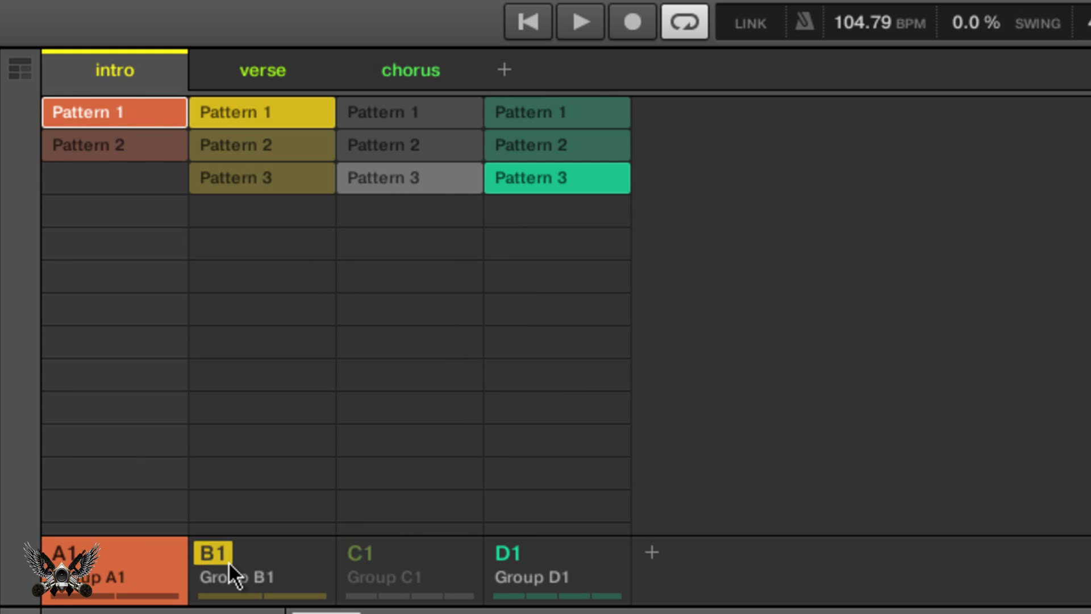
left_click(248, 557)
left_click(397, 561)
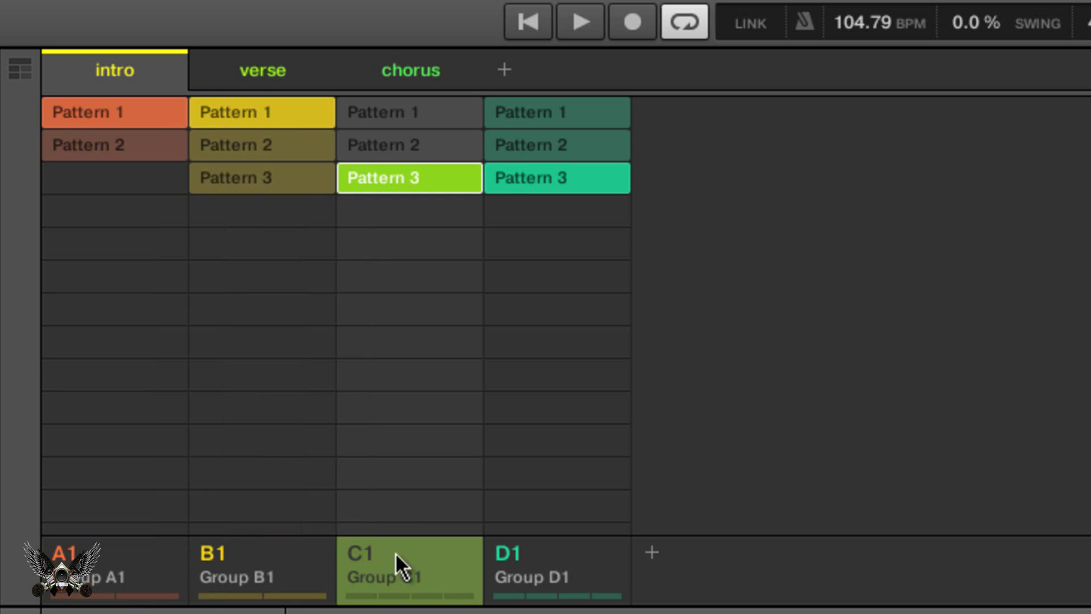
left_click(551, 565)
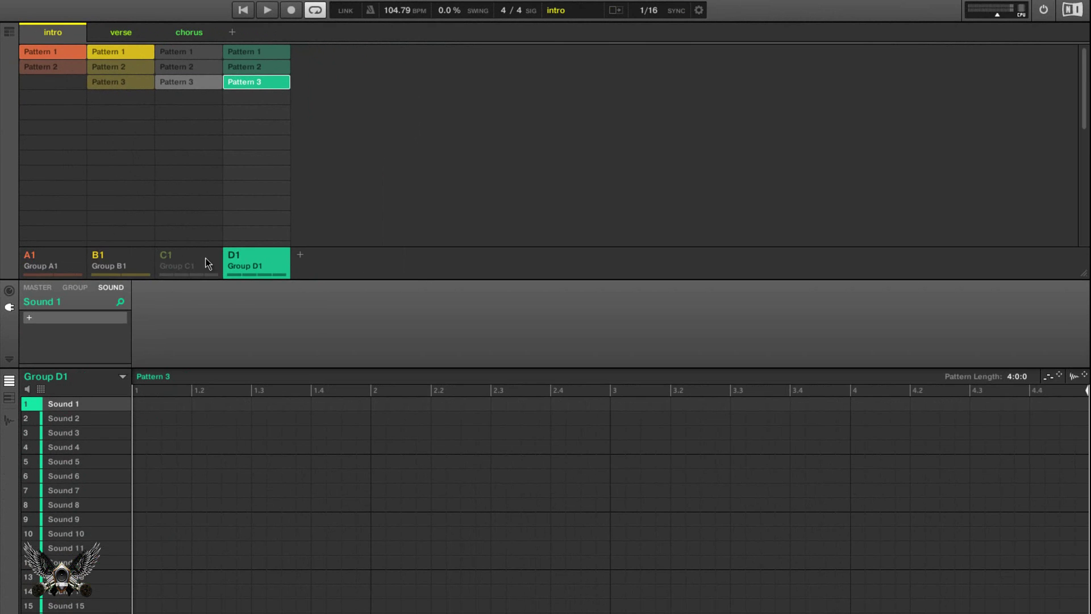
left_click(392, 564)
left_click(113, 257)
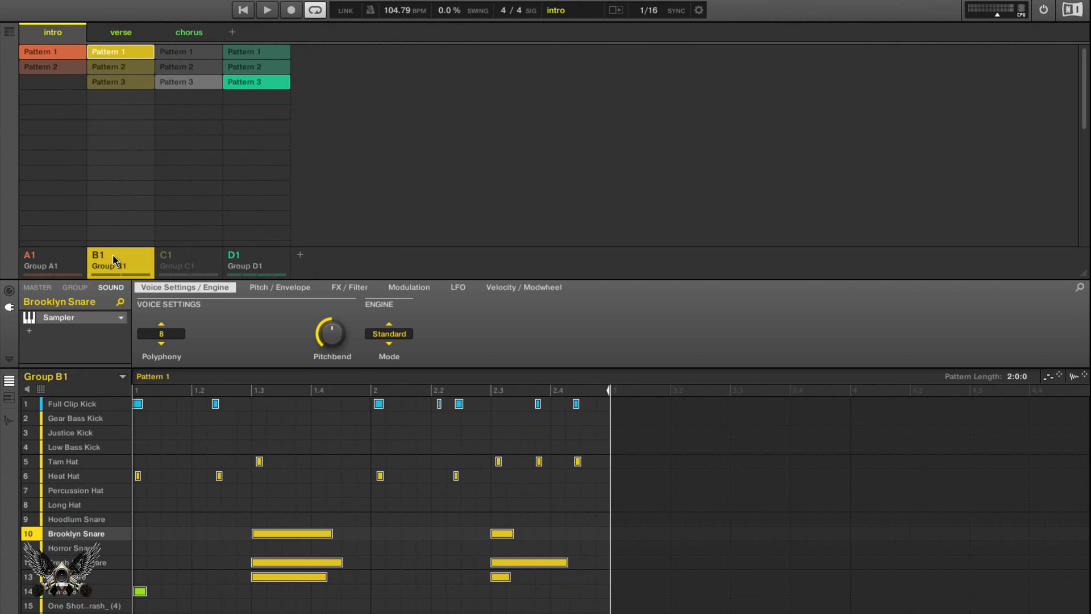
left_click(63, 255)
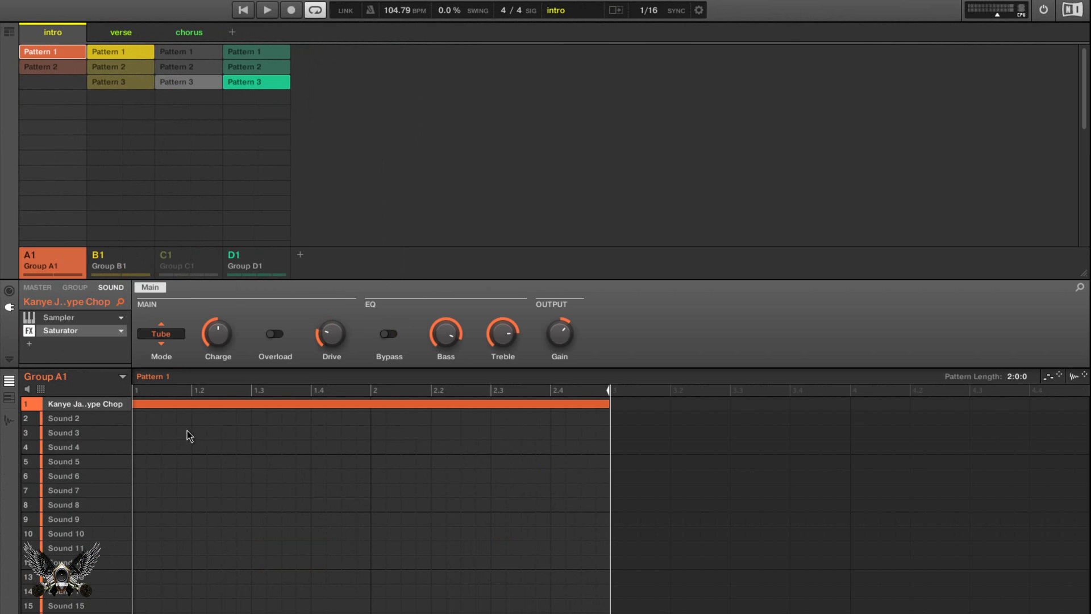
Step: Switch Group B1 to Pattern 2 in the intro scene and back to Pattern 1
left_click(121, 259)
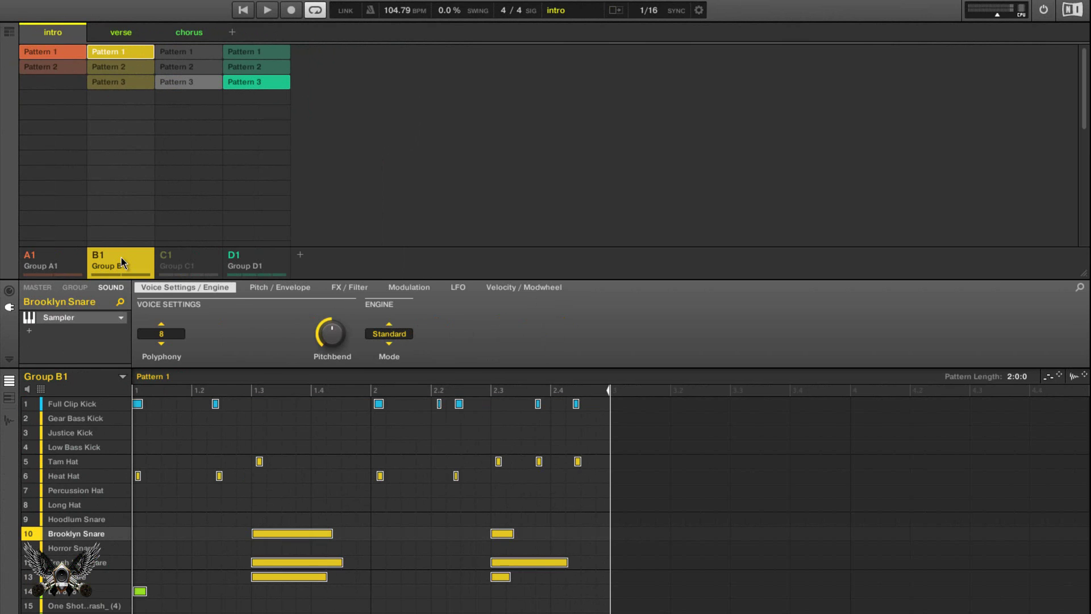
left_click(132, 67)
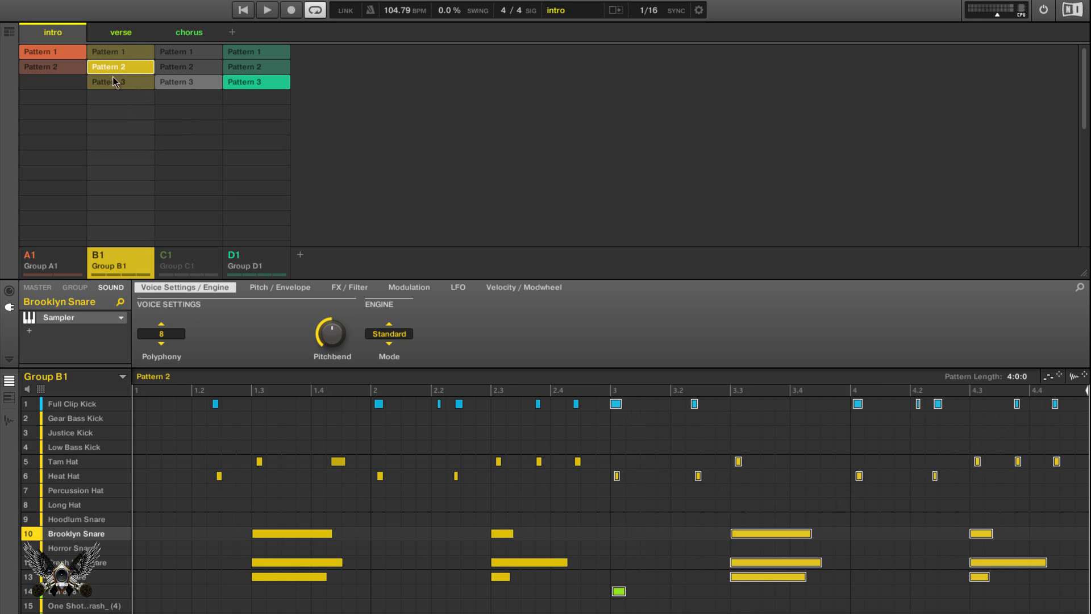
left_click(124, 53)
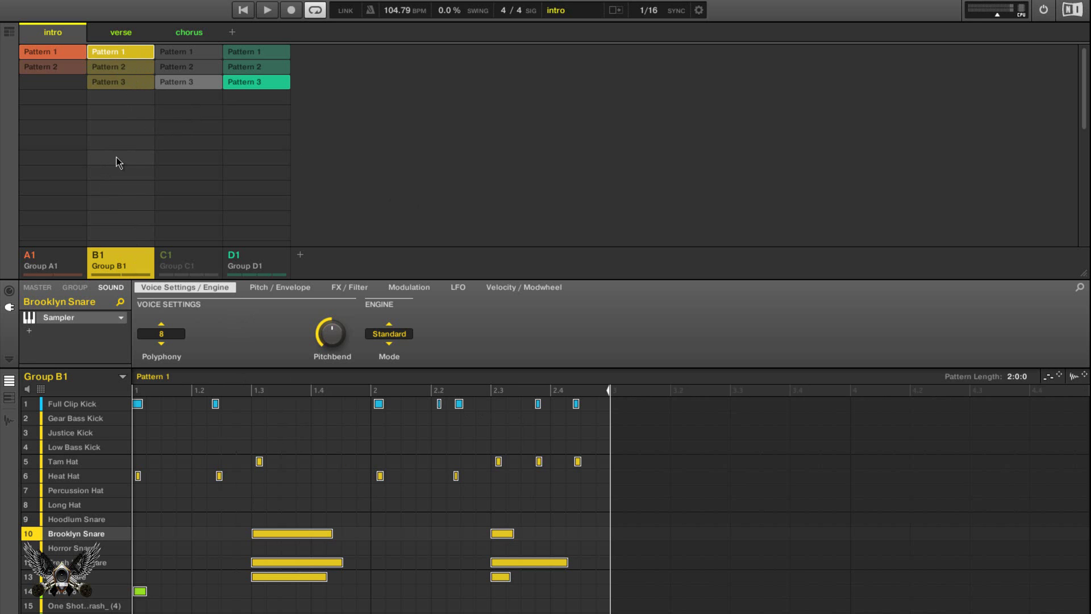
Step: Select Pattern 1 of Group A1 and of Group B1, play the intro scene, and stop playback
left_click(73, 53)
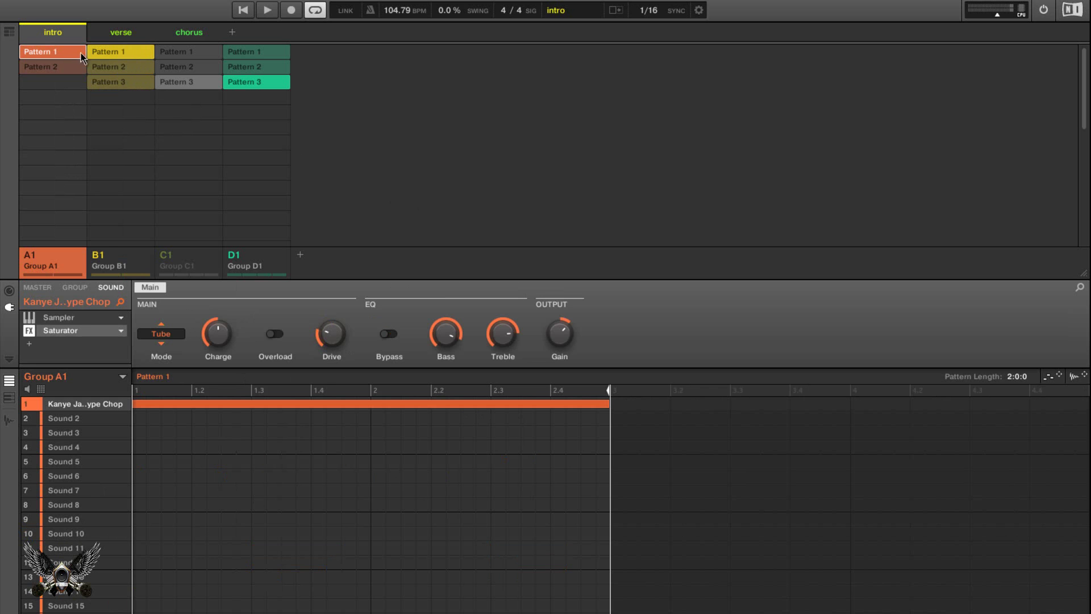
left_click(107, 54)
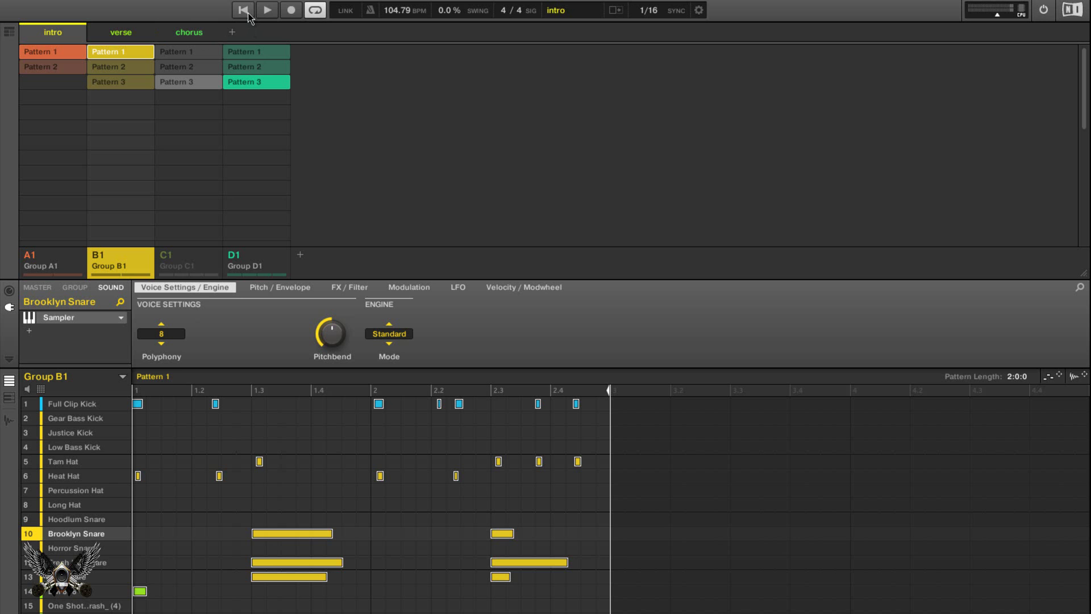
key("space")
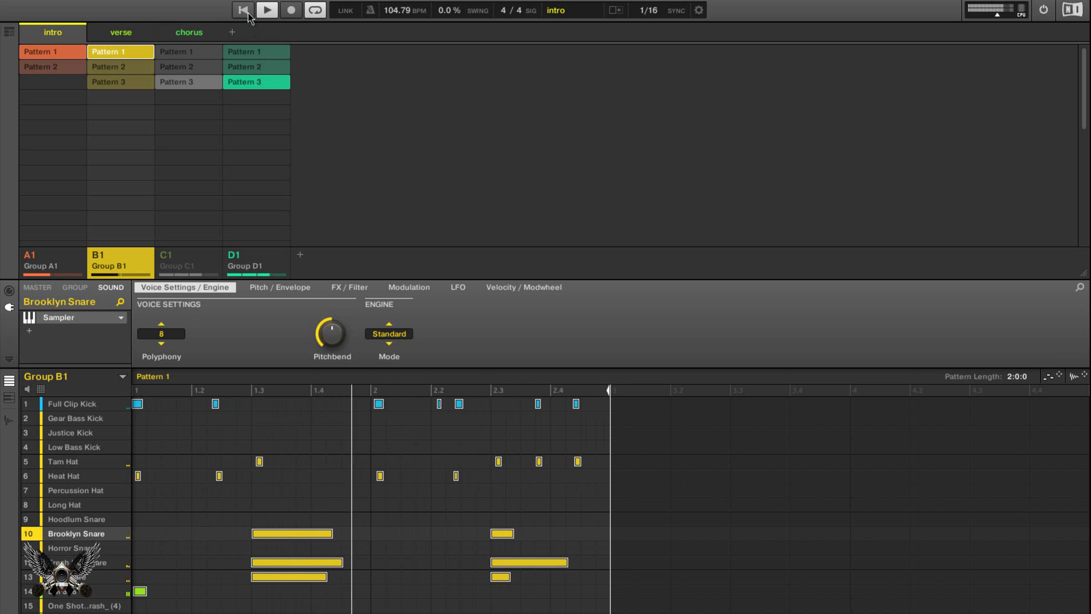
left_click(267, 10)
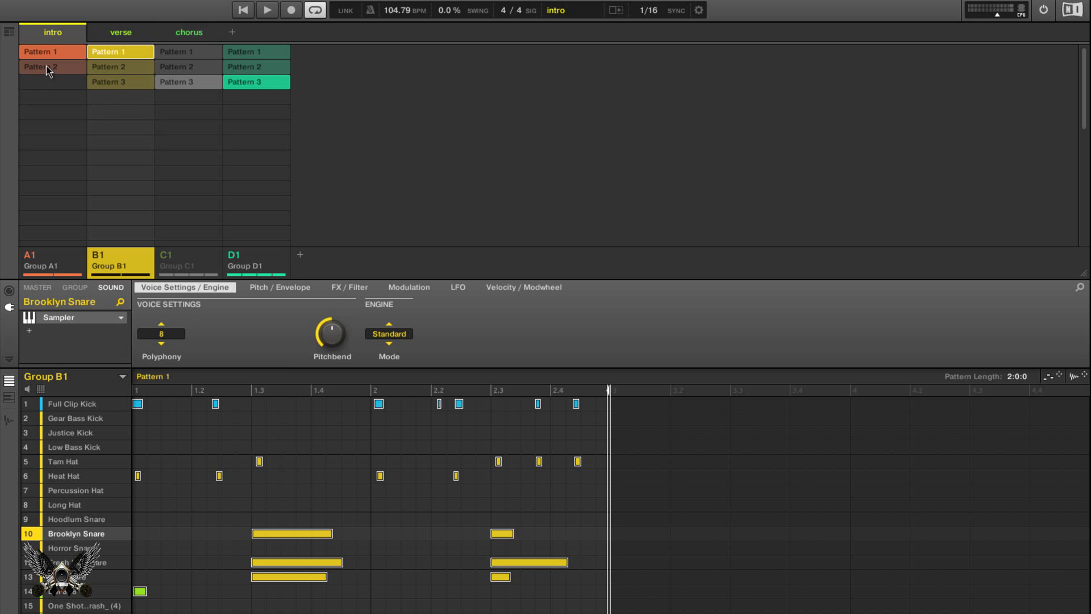
Step: Assign Pattern 2 of Group A1 and Pattern 2 of Group B1 to the intro scene
left_click(73, 260)
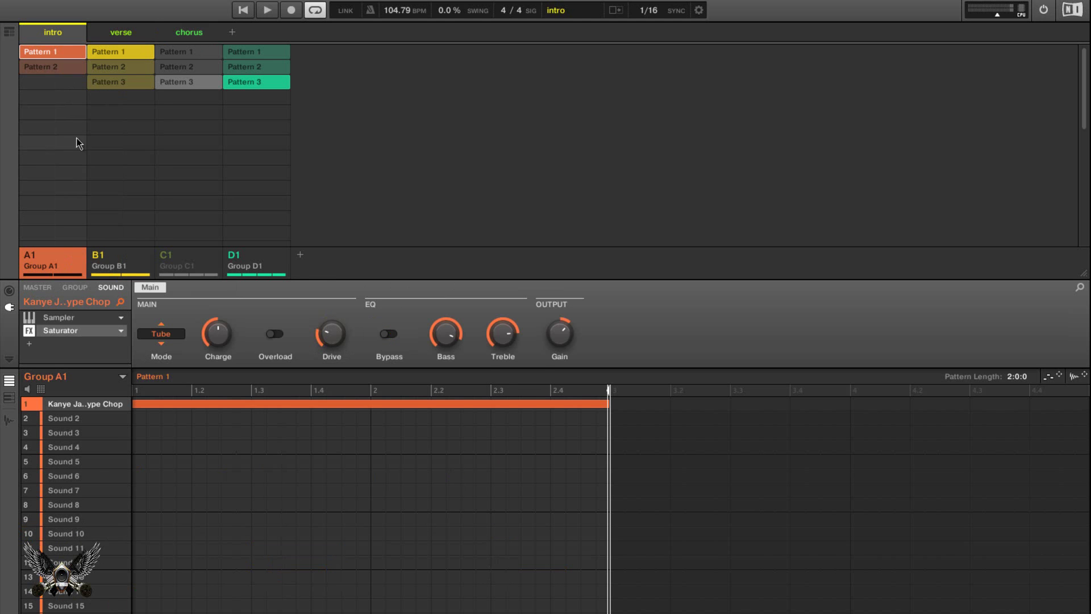
left_click(59, 68)
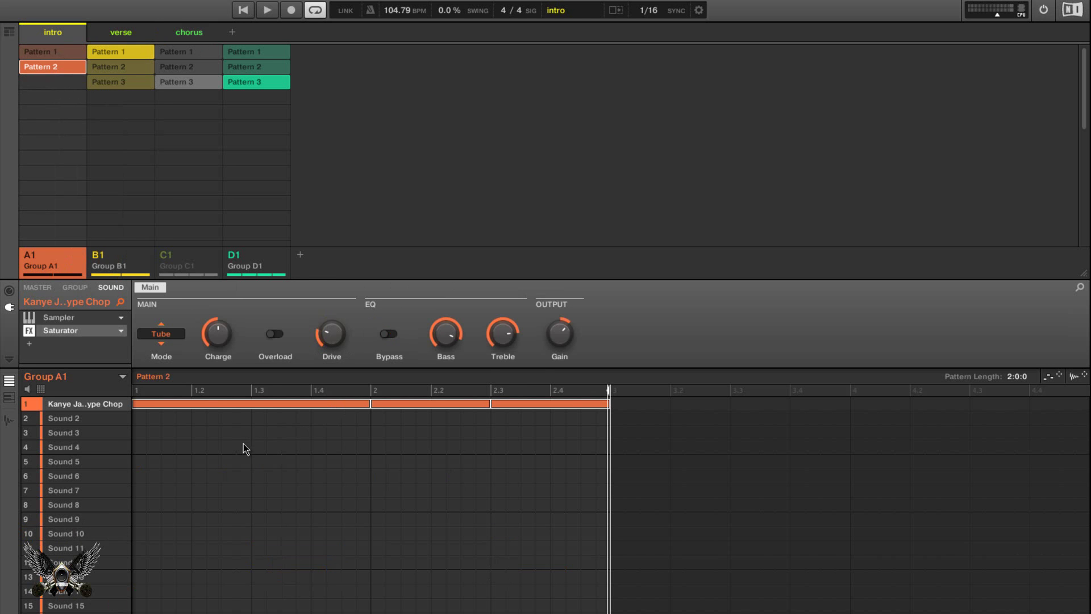
mouse_move(211, 355)
left_click(135, 67)
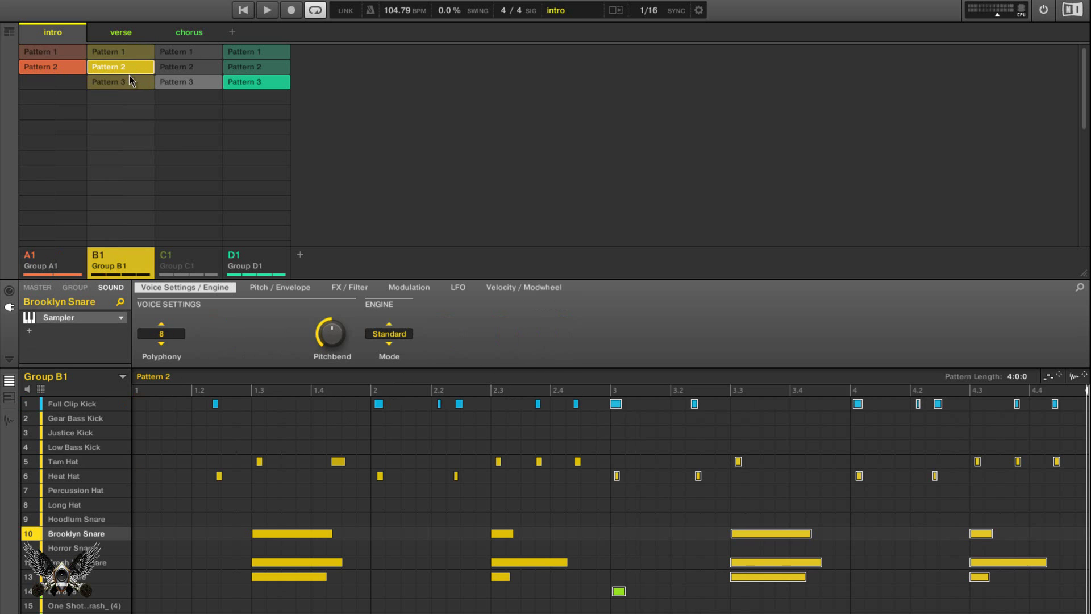
left_click(125, 82)
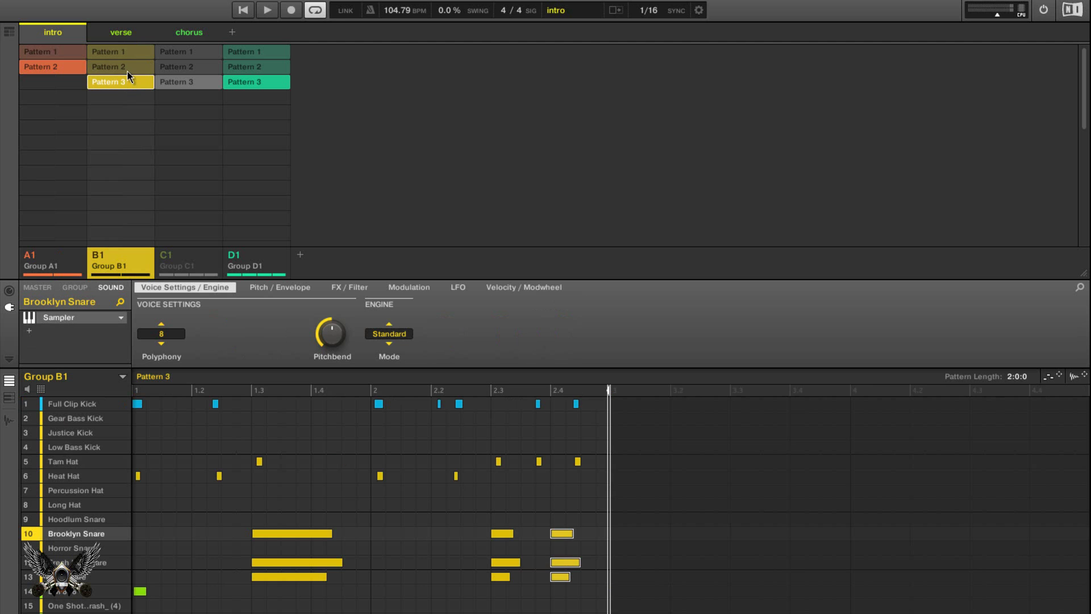
left_click(127, 71)
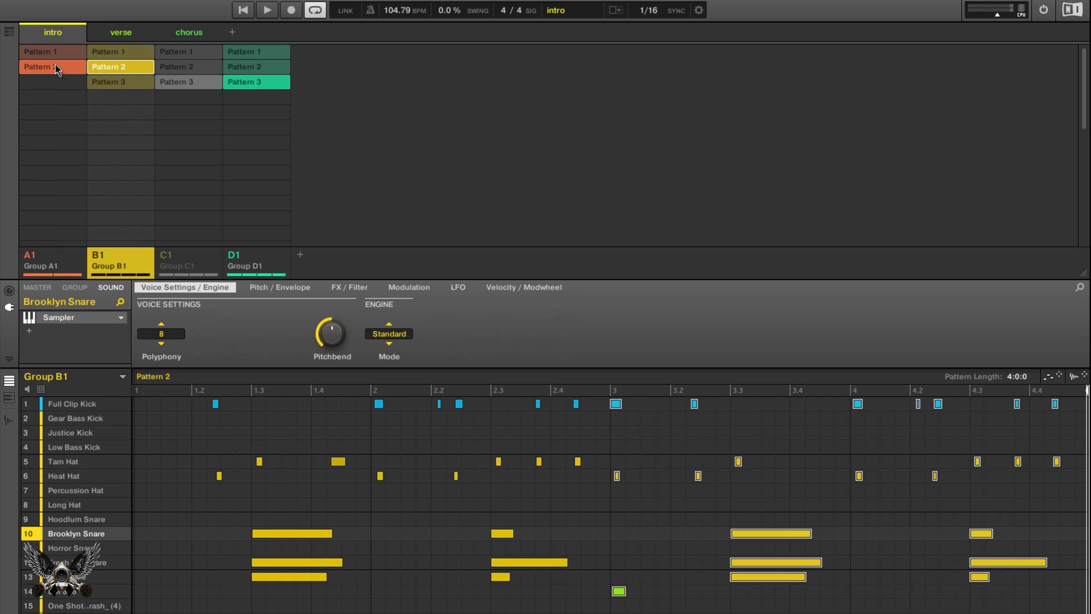
left_click(73, 264)
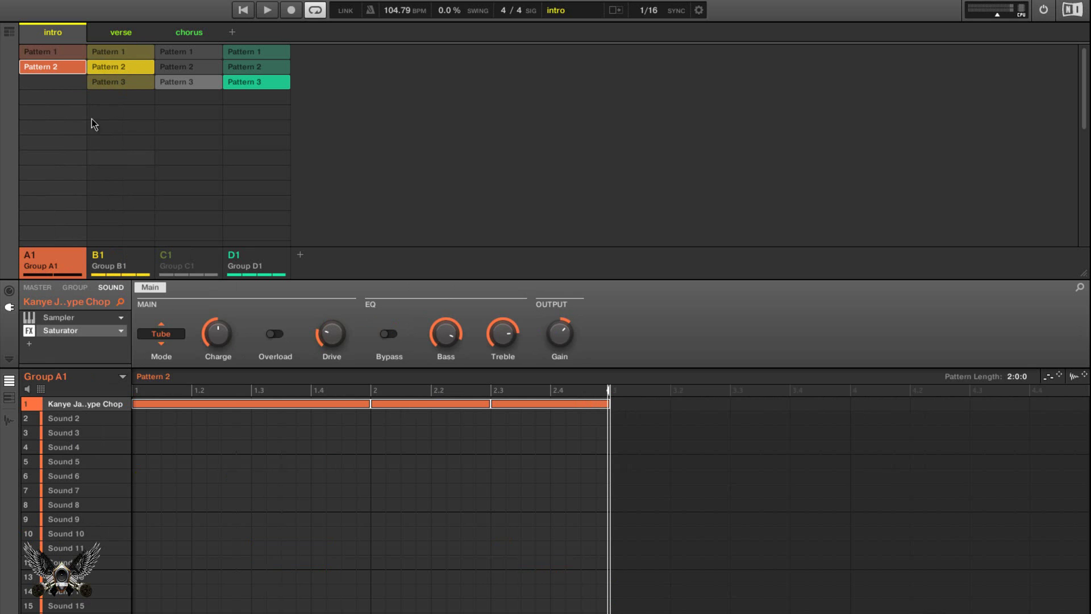
Step: Preview Patterns 1 and 2 of Group A1, settle on Pattern 2, and play the intro scene briefly
left_click(39, 50)
left_click(49, 67)
left_click(244, 10)
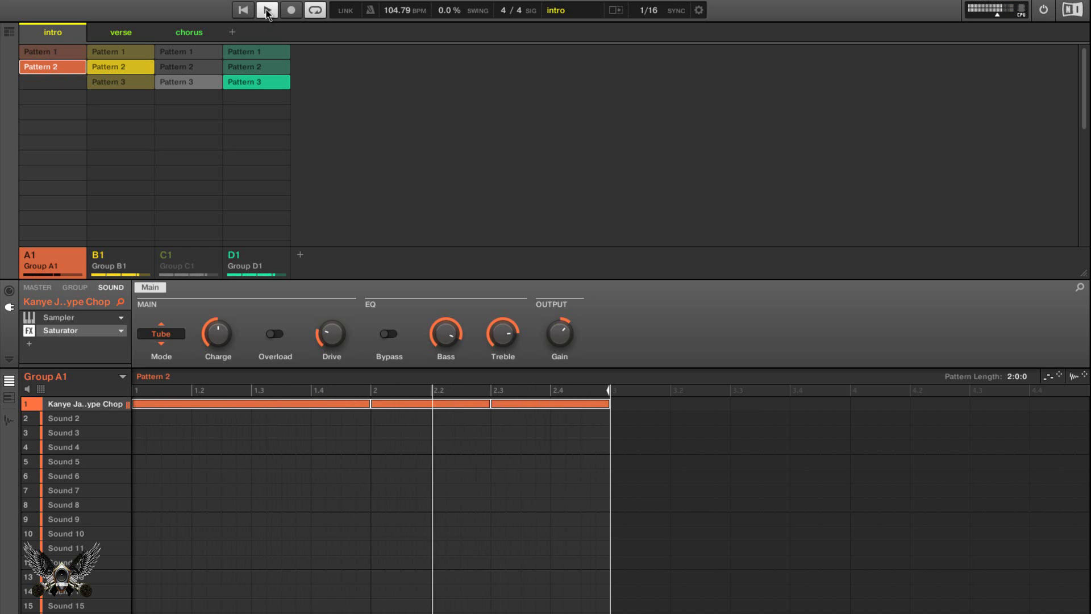
left_click(267, 10)
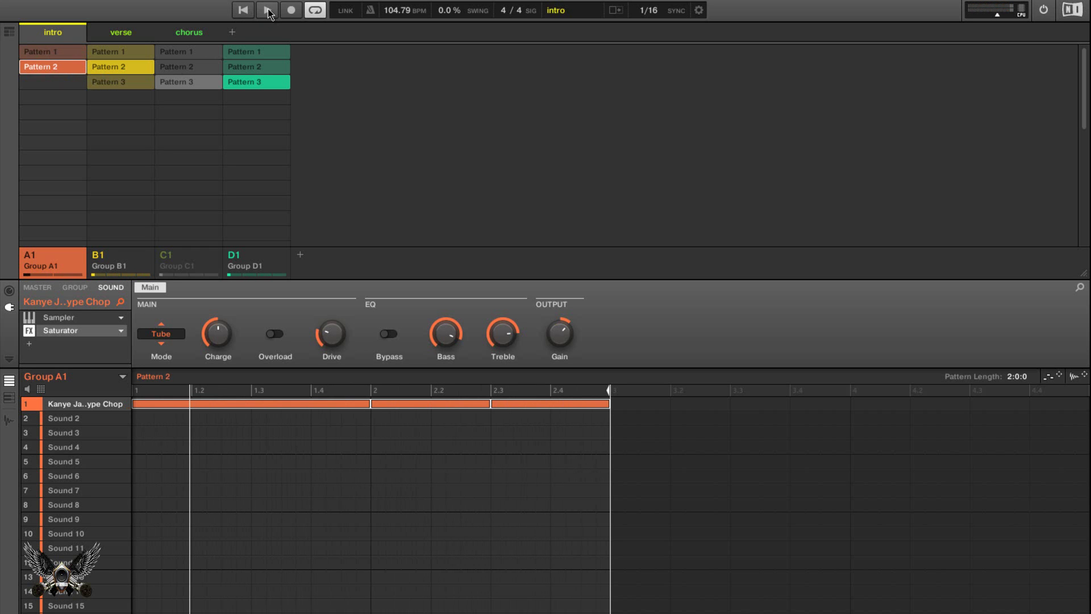
Step: Assign Pattern 3 of Group B1 to the intro scene, then play the scene and stop playback
left_click(101, 82)
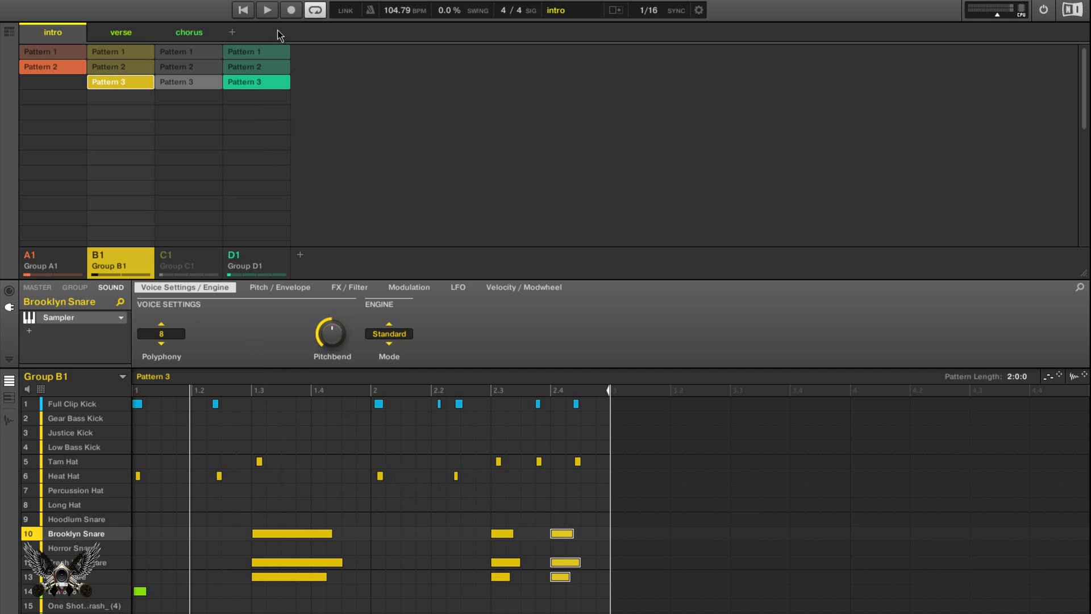
left_click(249, 12)
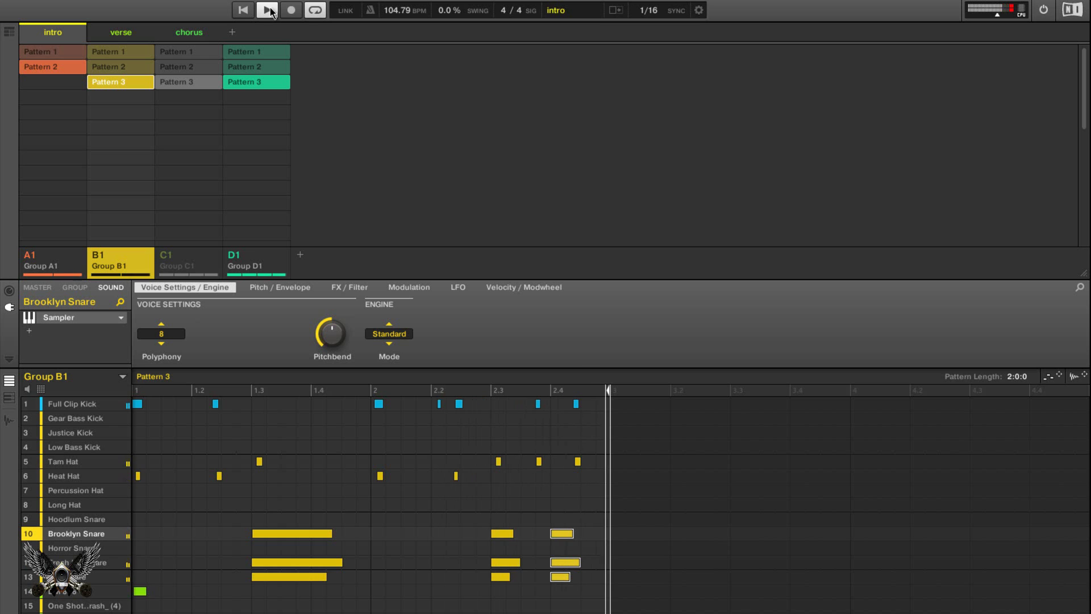
left_click(267, 11)
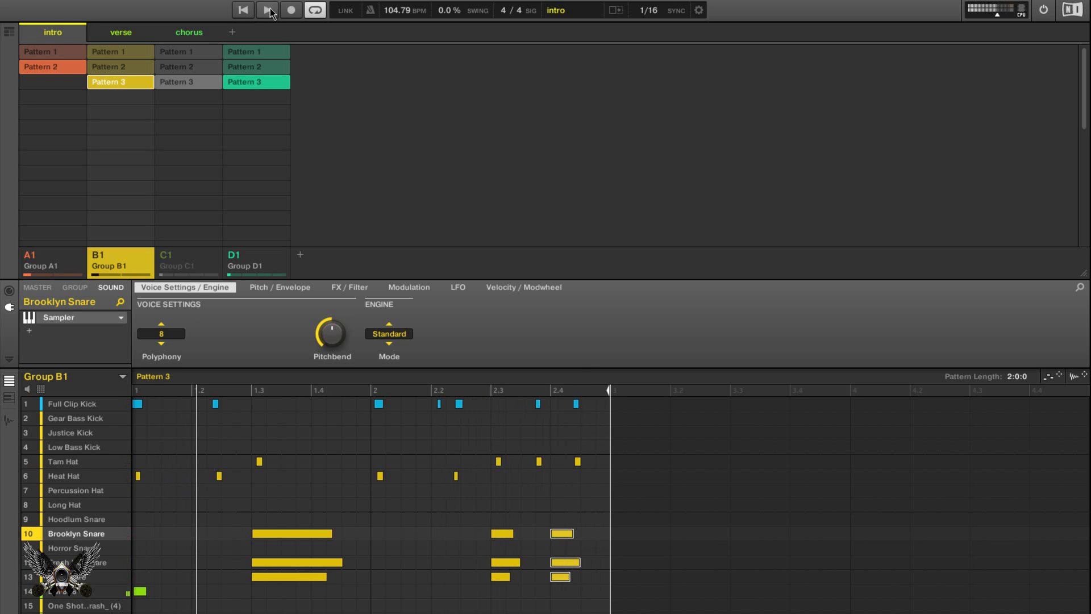
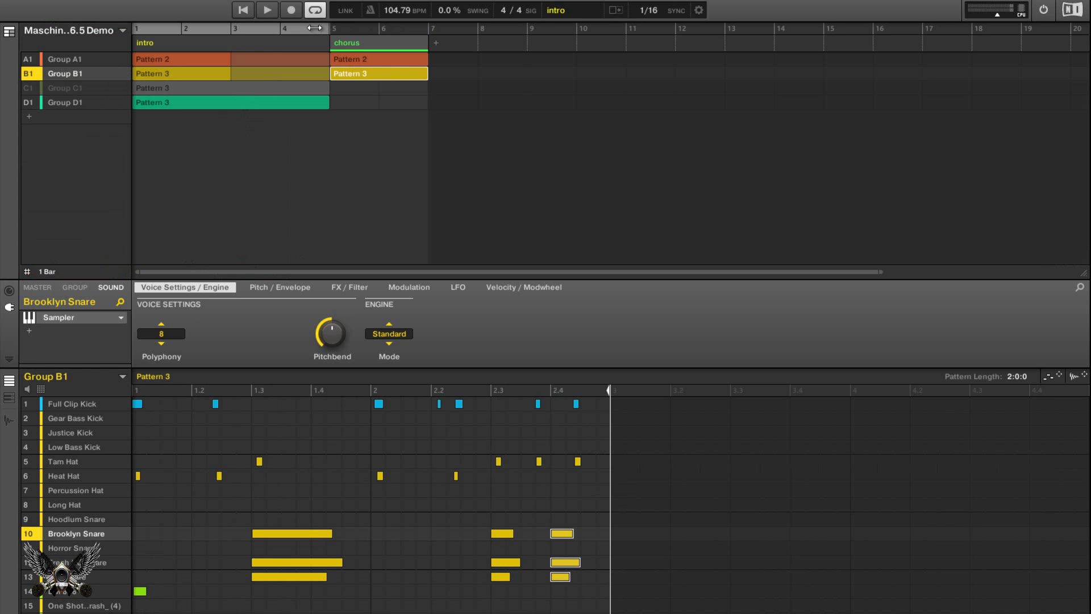
Step: Extend the arrangement's loop range to bar 7, at the end of the chorus, and select each group in turn, ending on Group A1
left_click_drag(335, 28, 425, 31)
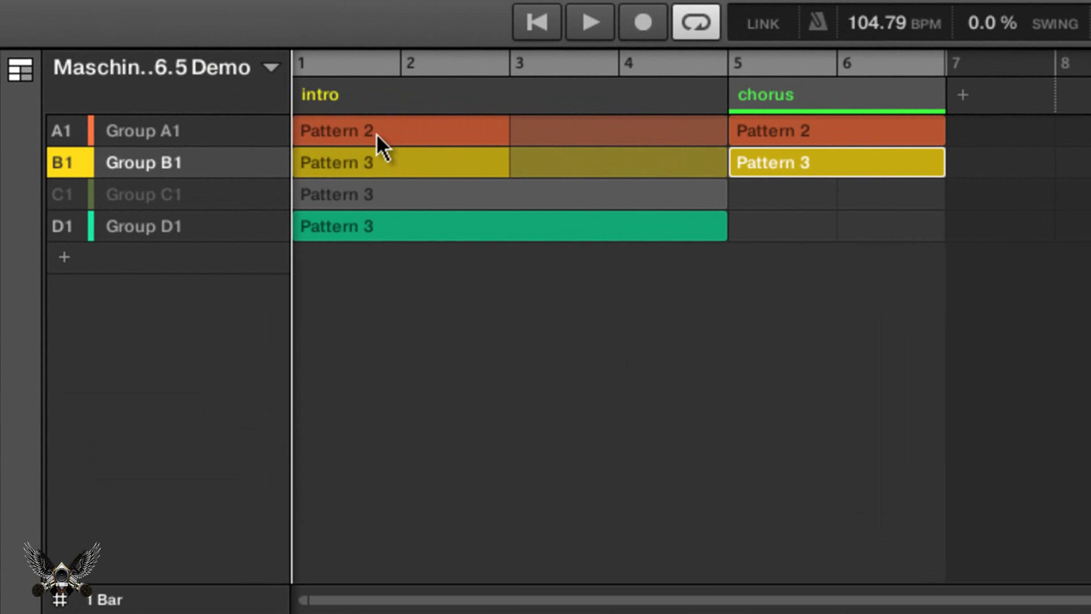
mouse_move(243, 131)
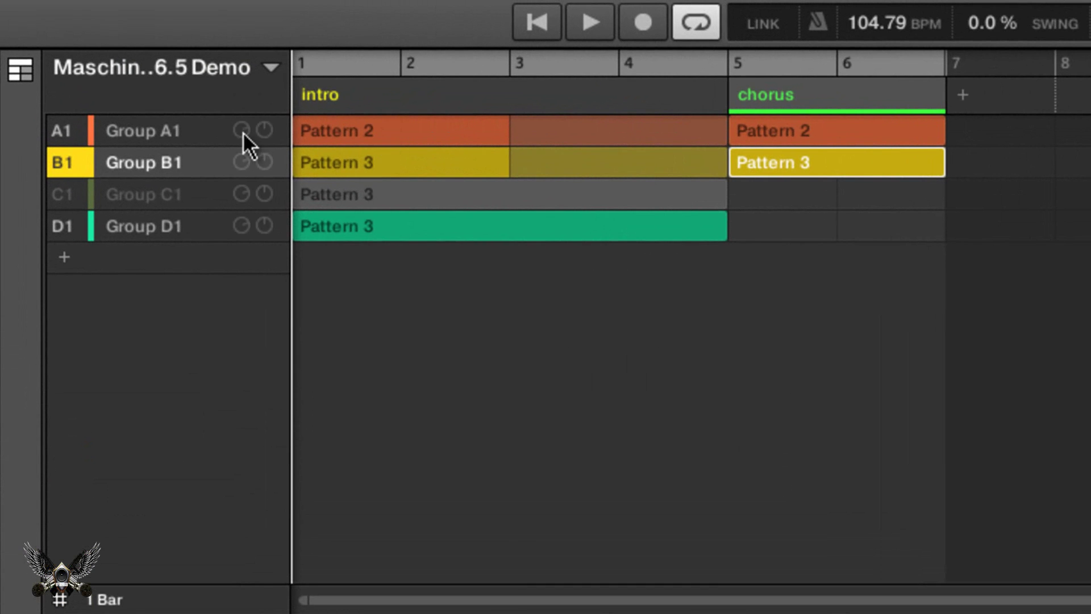
left_click(210, 131)
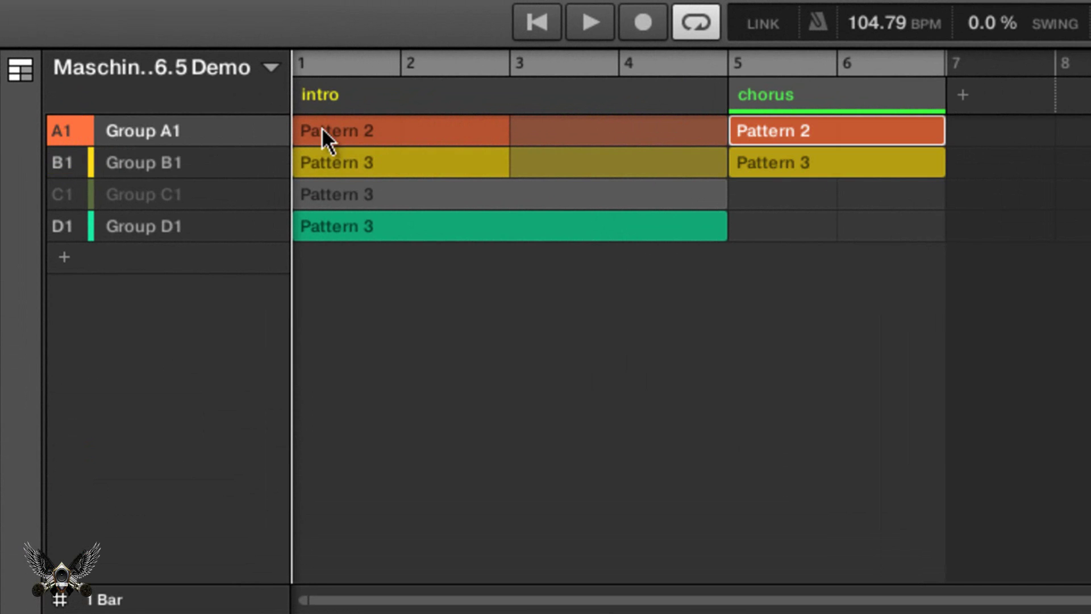
left_click(175, 165)
left_click(183, 190)
left_click(183, 220)
left_click(175, 133)
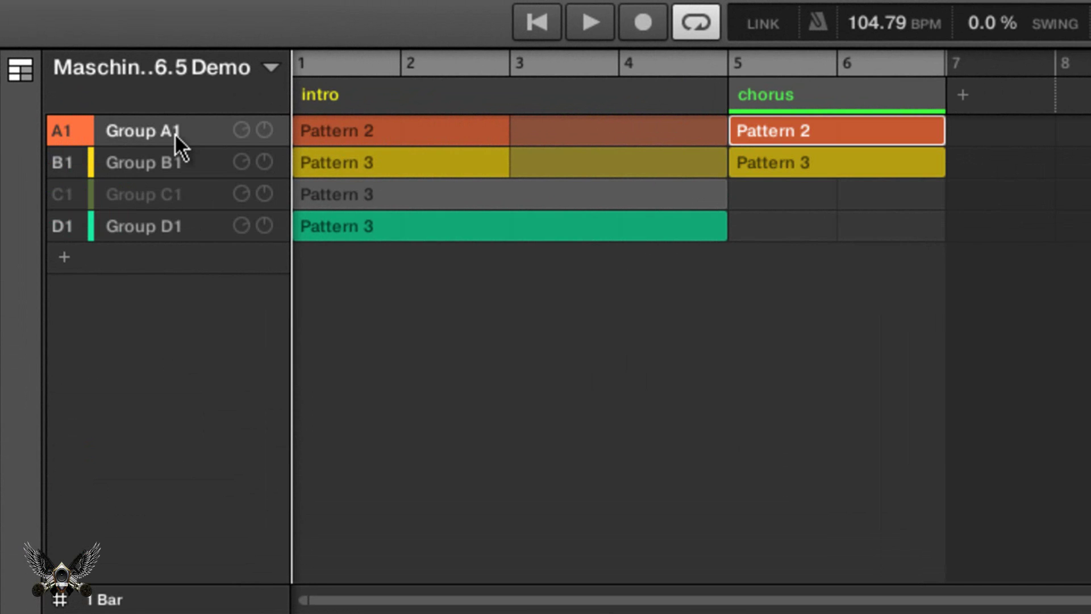
Step: Assign Pattern 1 of Group A1 and Pattern 1 of Group B1 to the intro scene and return to the arrangement
left_click(17, 73)
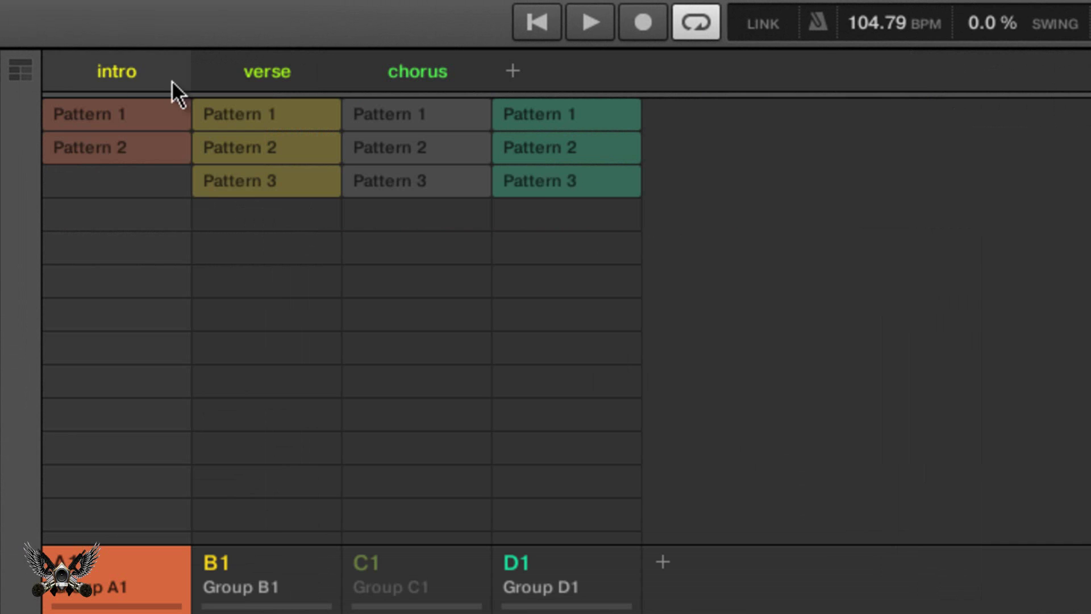
left_click(141, 70)
left_click(140, 114)
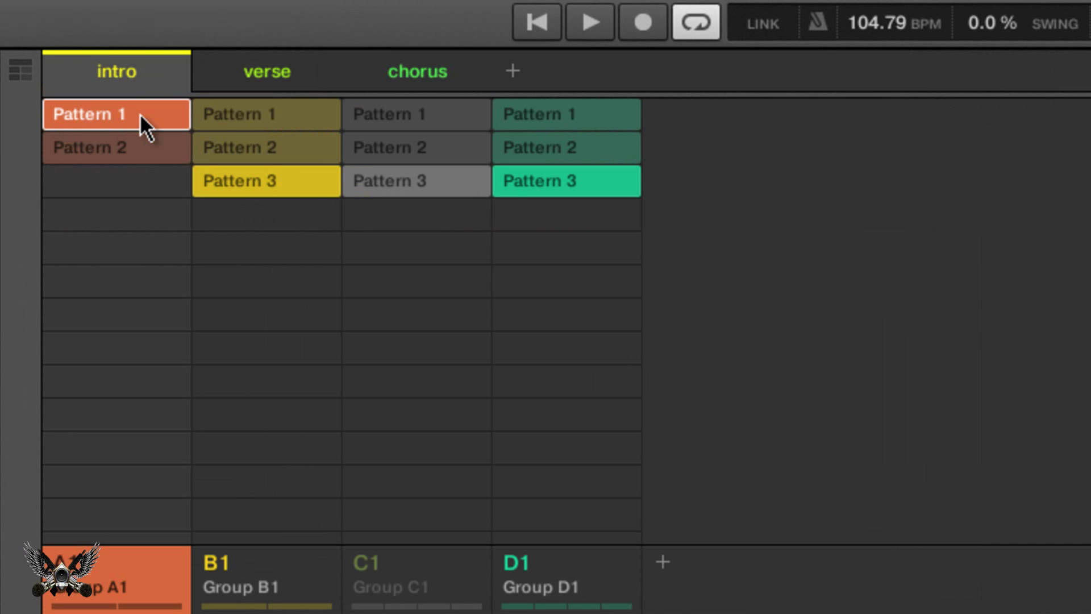
left_click(233, 113)
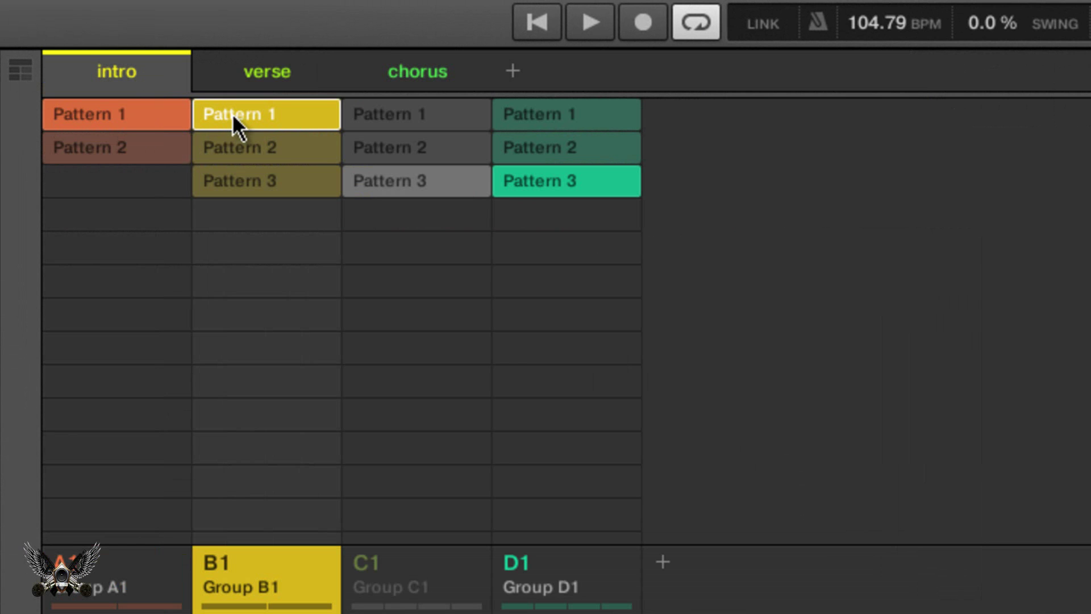
left_click(21, 69)
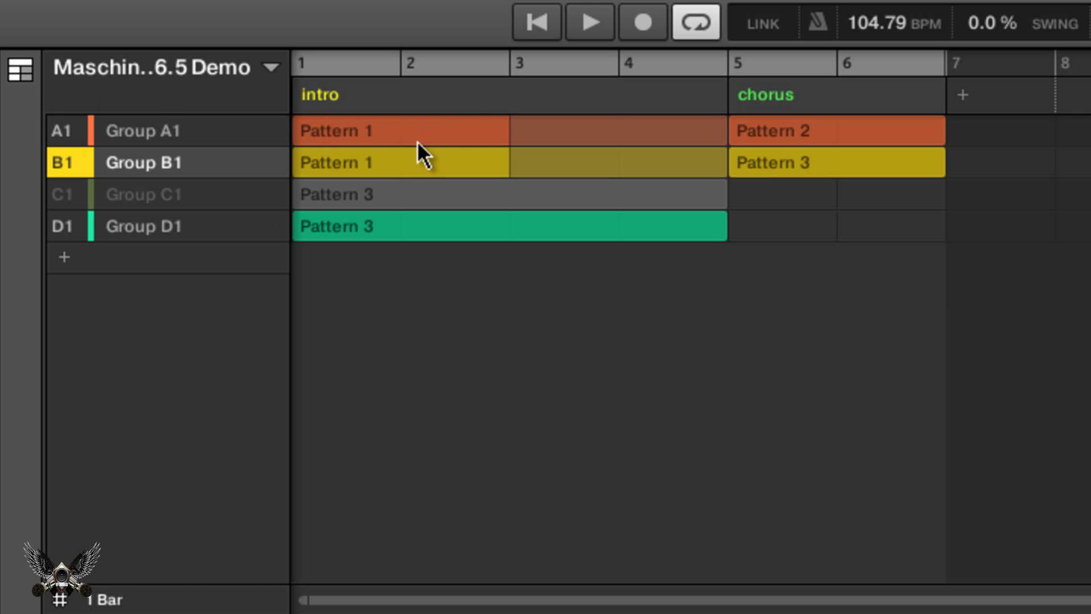
Step: Delete Group C1 and Group D1 from the project
mouse_move(183, 203)
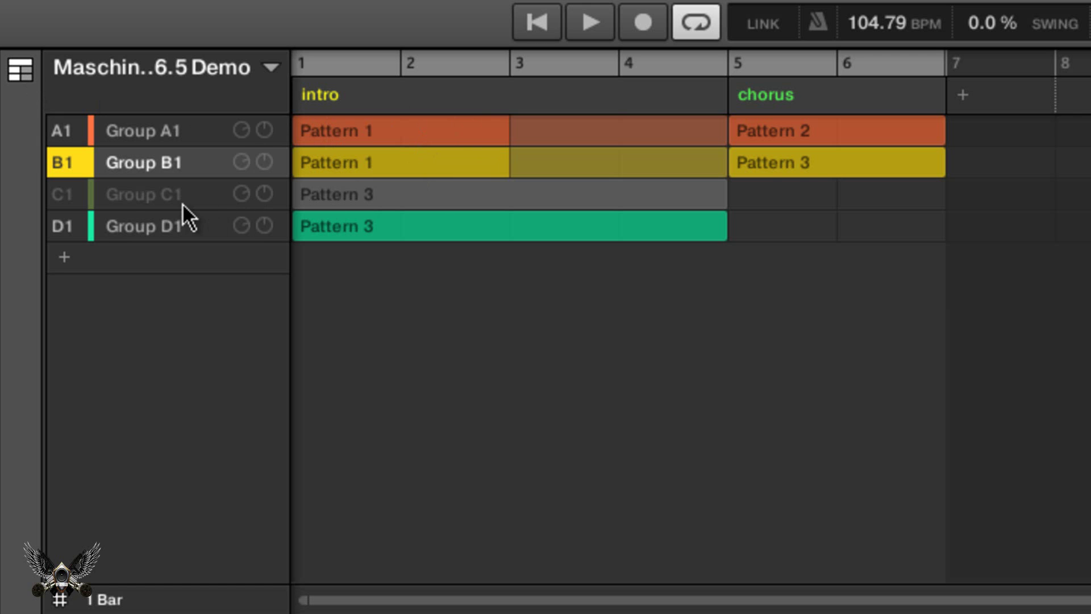
left_click(152, 193)
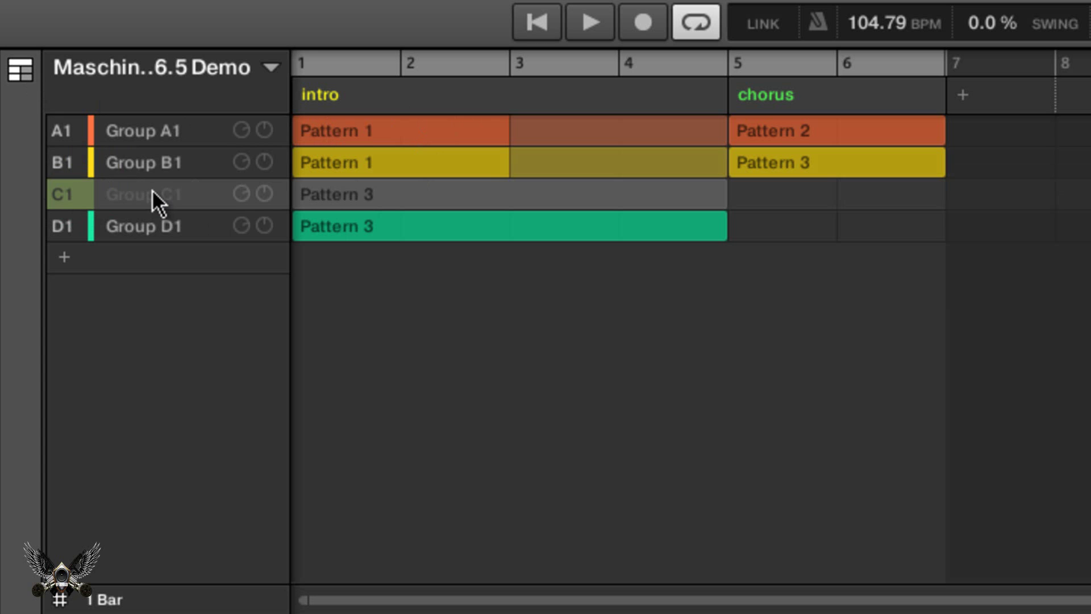
key("Delete")
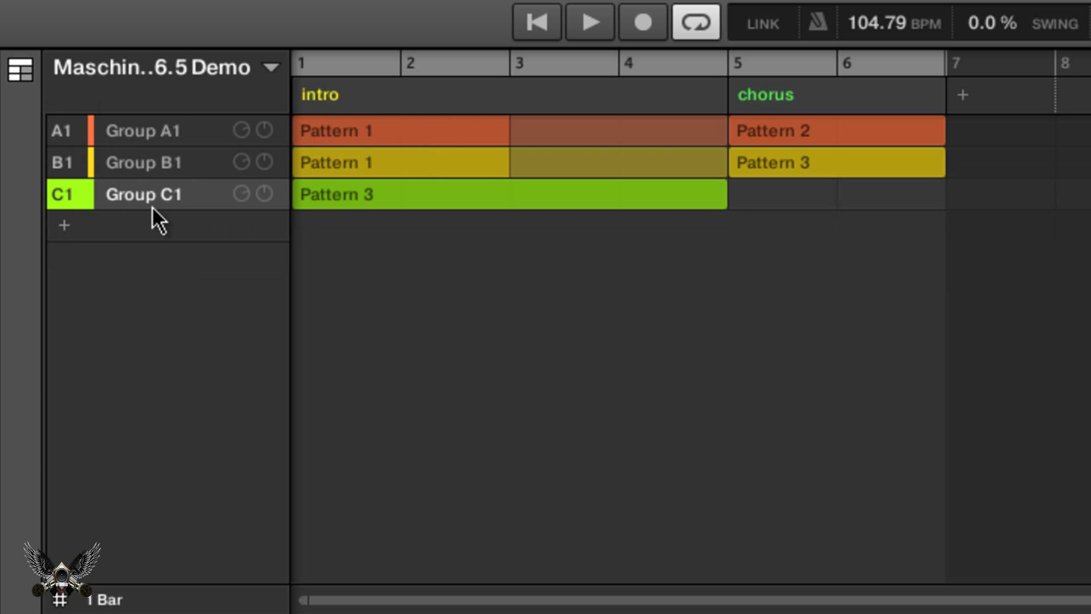
key("Delete")
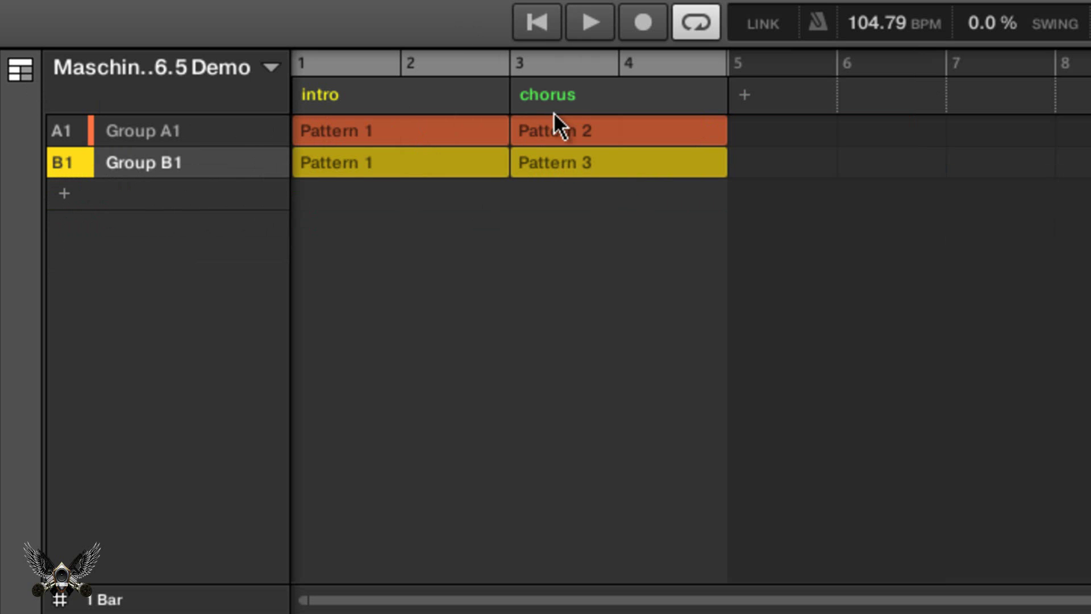
Step: Compare the chorus scene's active patterns in the Ideas view with the chorus section in the arrangement
left_click(31, 78)
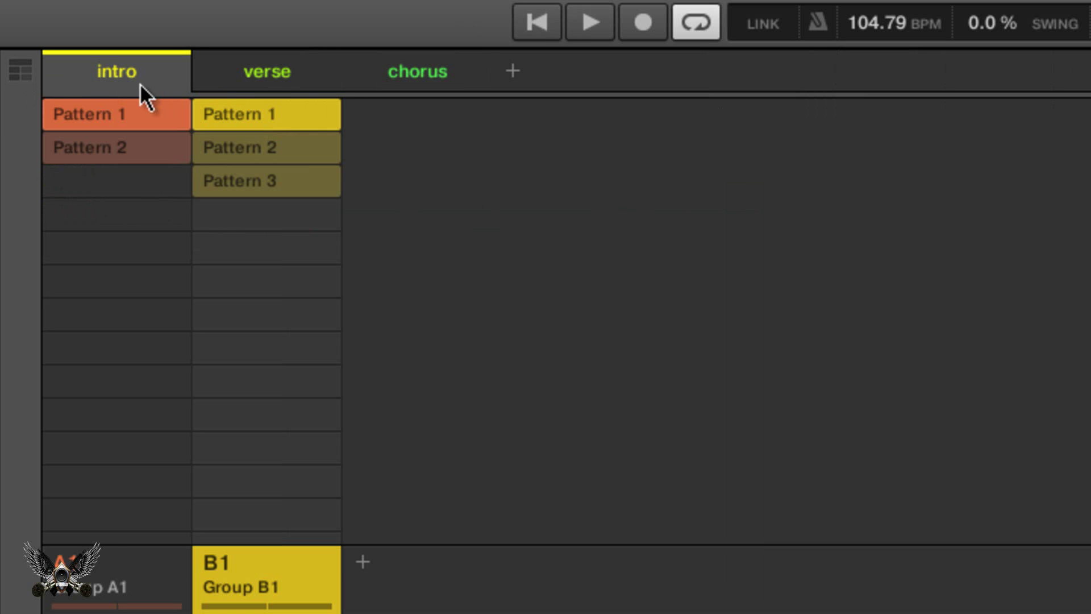
left_click(416, 72)
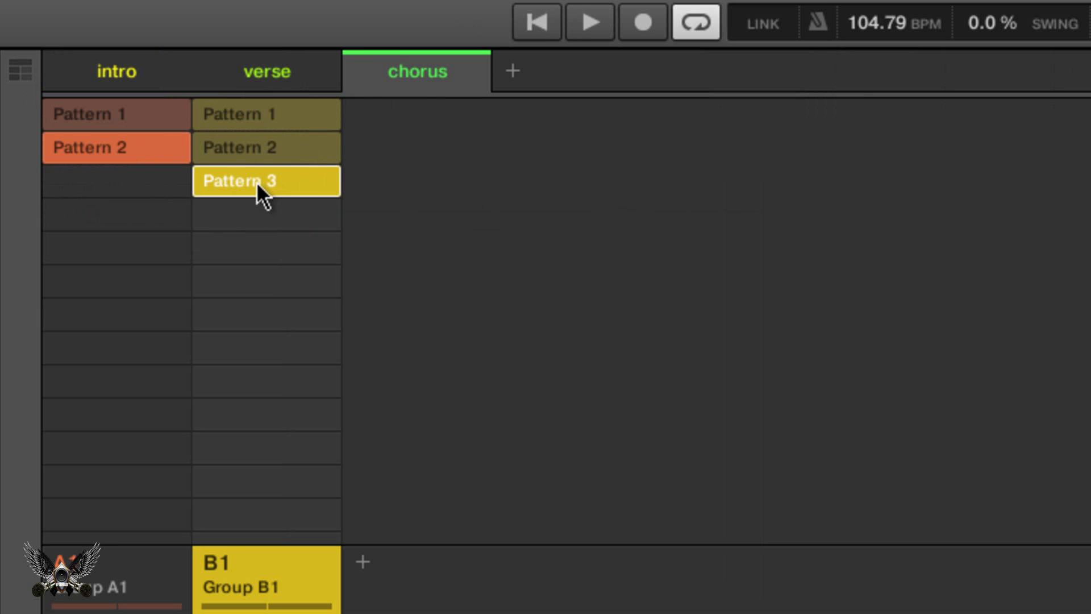
left_click(31, 73)
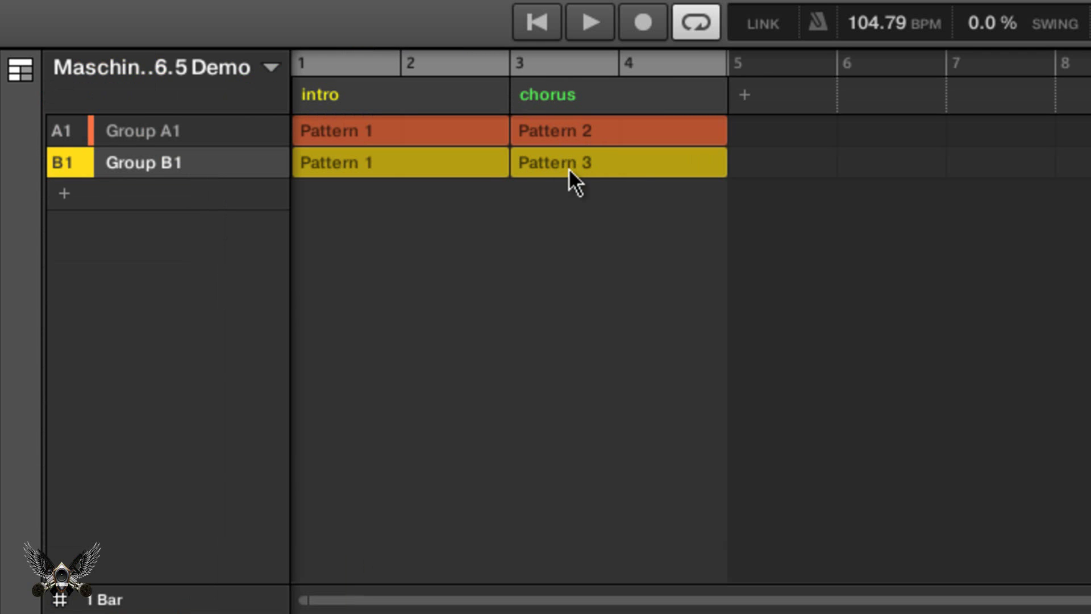
Step: Assign Pattern 1 of Group A1 and Pattern 2 of Group B1 to the chorus scene and show the arrangement
left_click(29, 65)
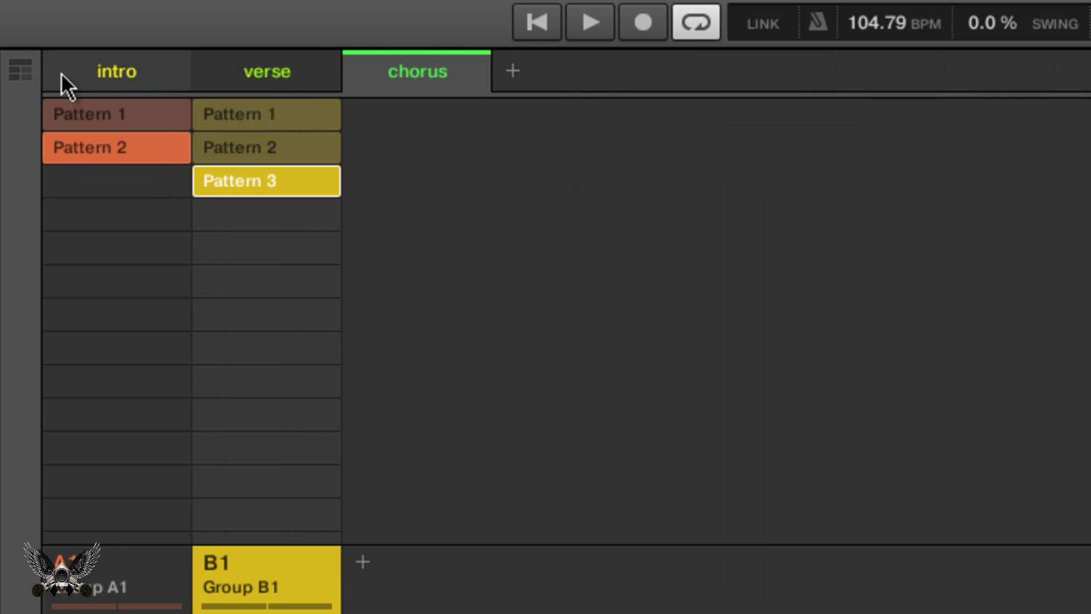
left_click(146, 114)
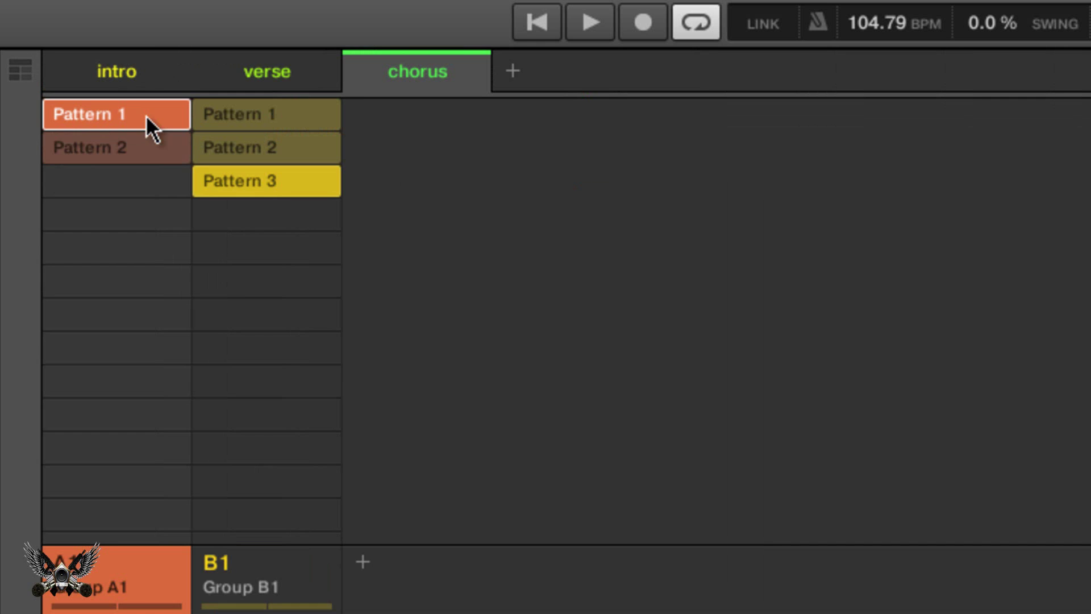
left_click(228, 145)
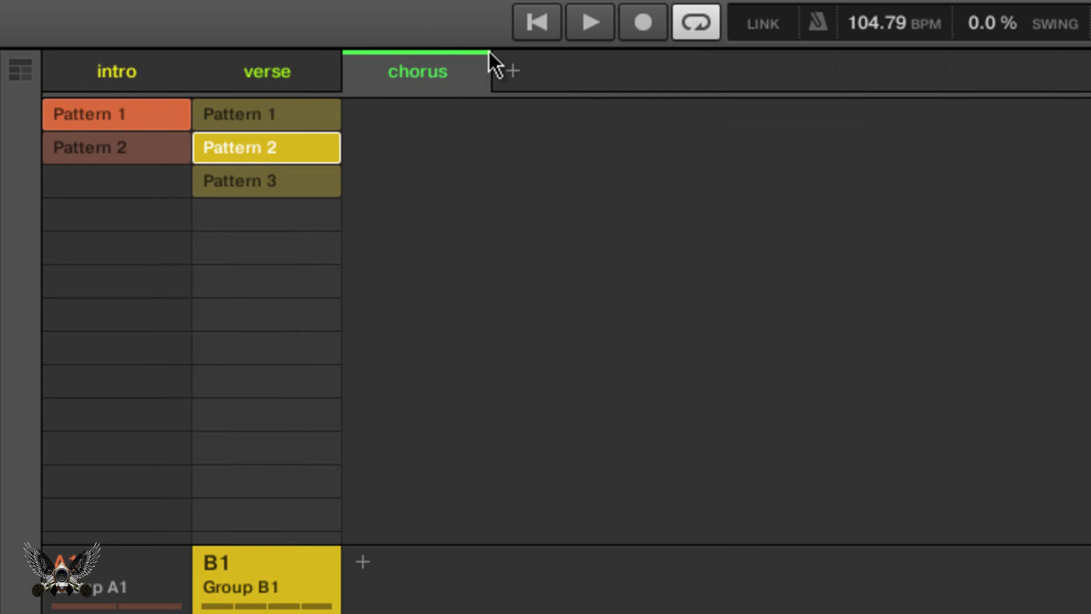
left_click(25, 72)
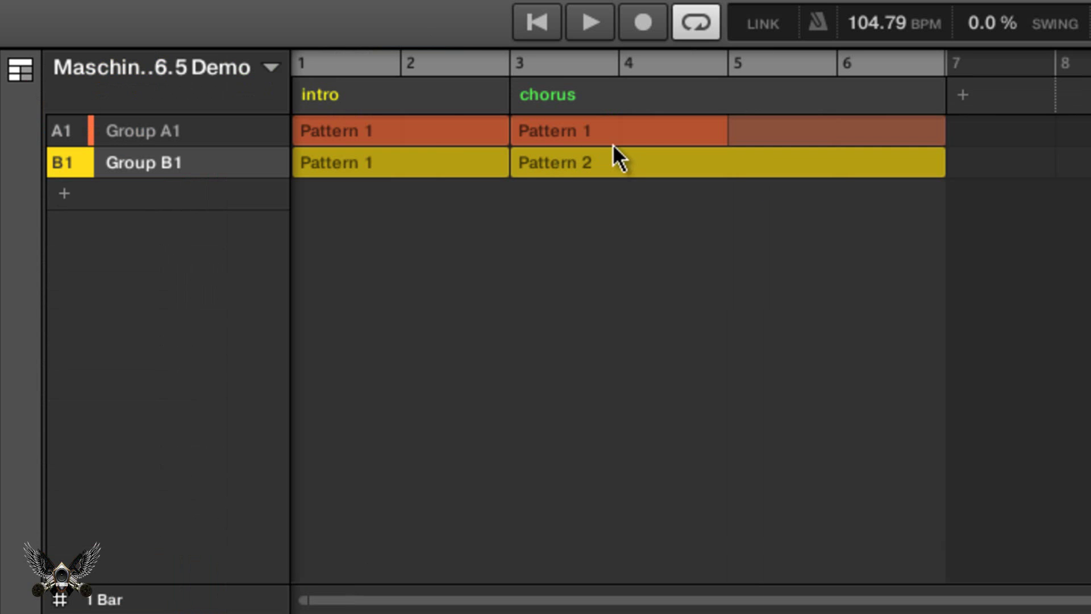
Step: Examine the chorus scene's Group A1 and Group B1 patterns individually and check them against the arrangement
left_click(17, 72)
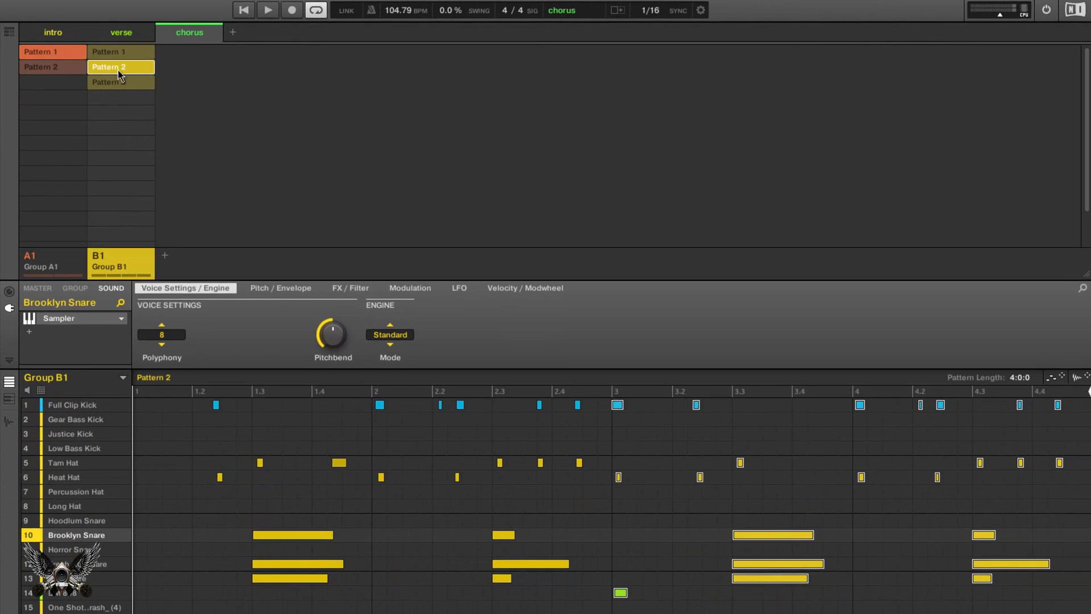
left_click(143, 114)
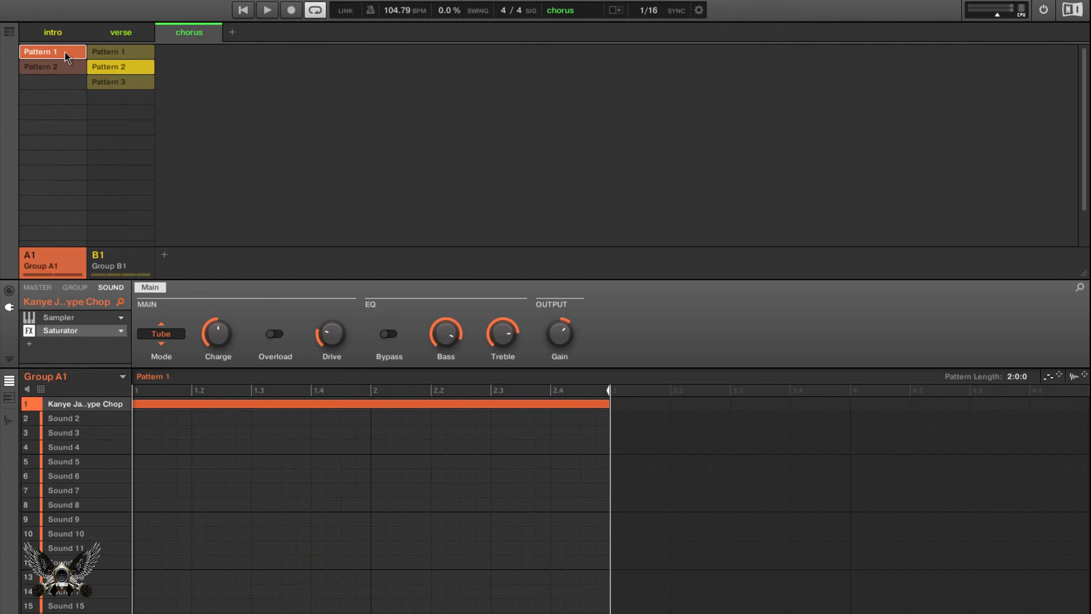
left_click(106, 63)
left_click(9, 33)
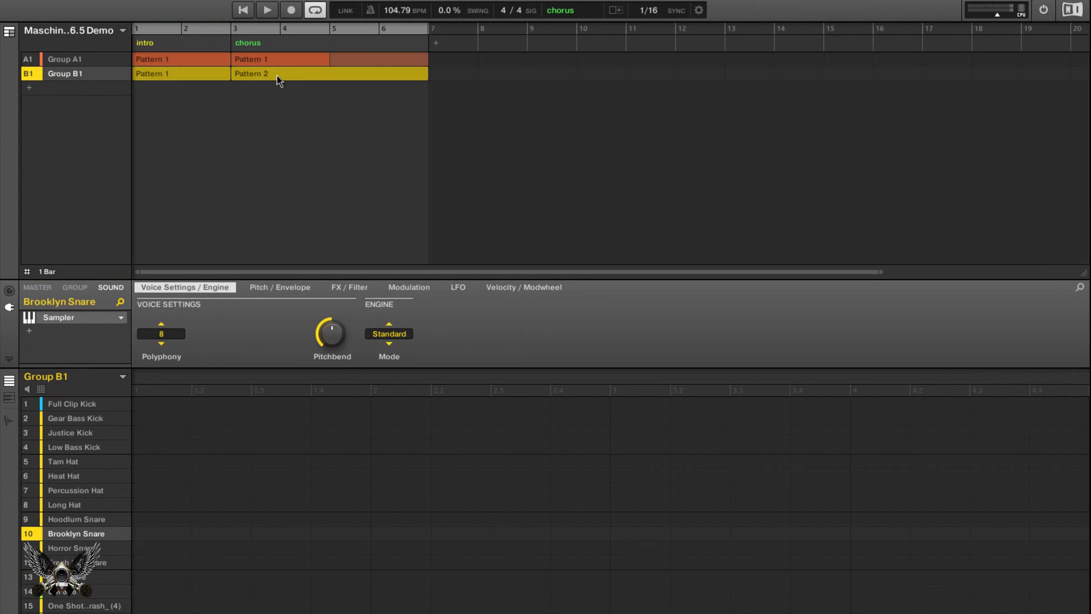
Step: Assign Pattern 2 of Group A1 and Pattern 3 of Group B1 to the chorus scene and return to the arrangement
left_click(10, 33)
left_click(57, 66)
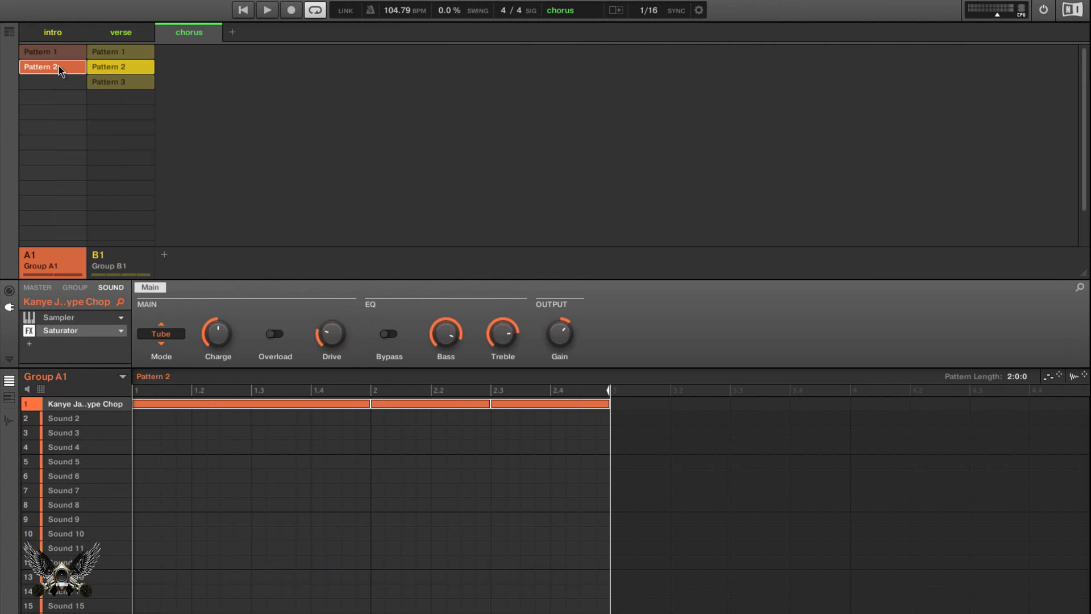
left_click(109, 82)
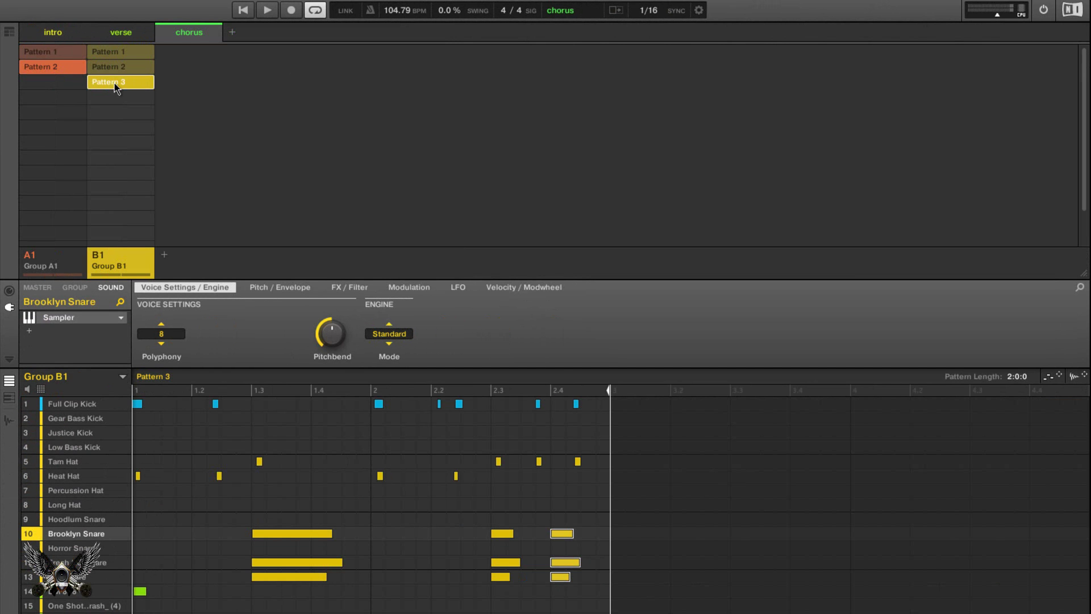
left_click(10, 33)
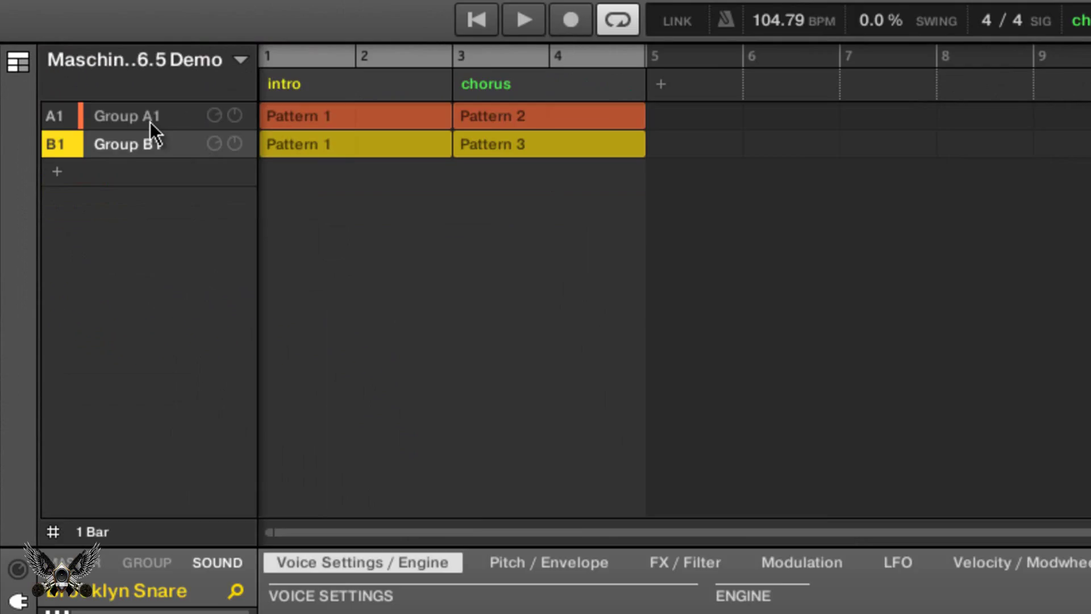
Step: Select Group A1 and assign its Pattern 2 to the intro scene in the Ideas view
left_click(231, 187)
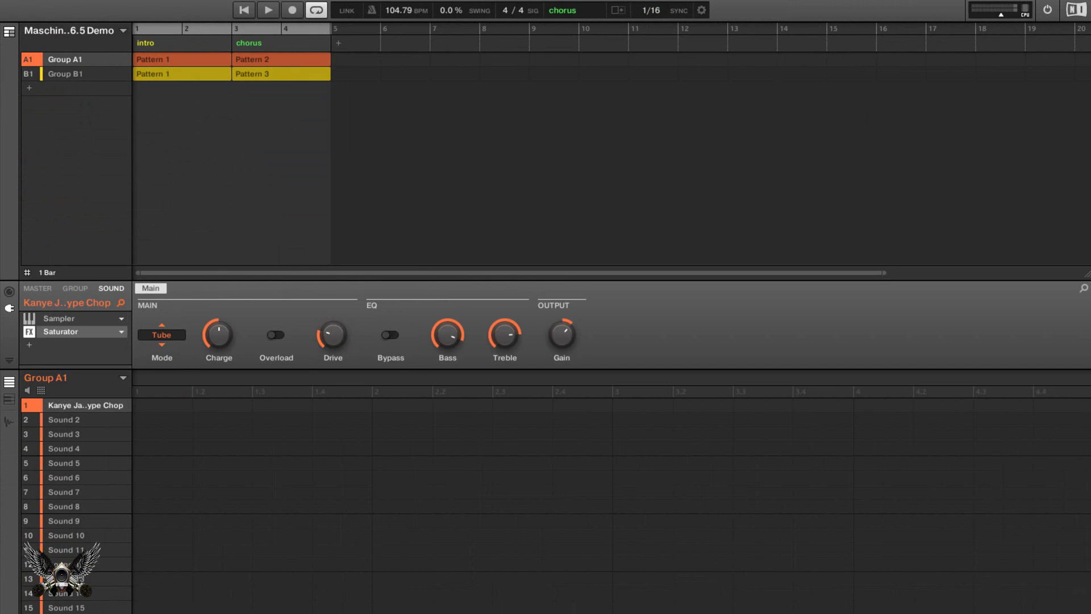
left_click(9, 33)
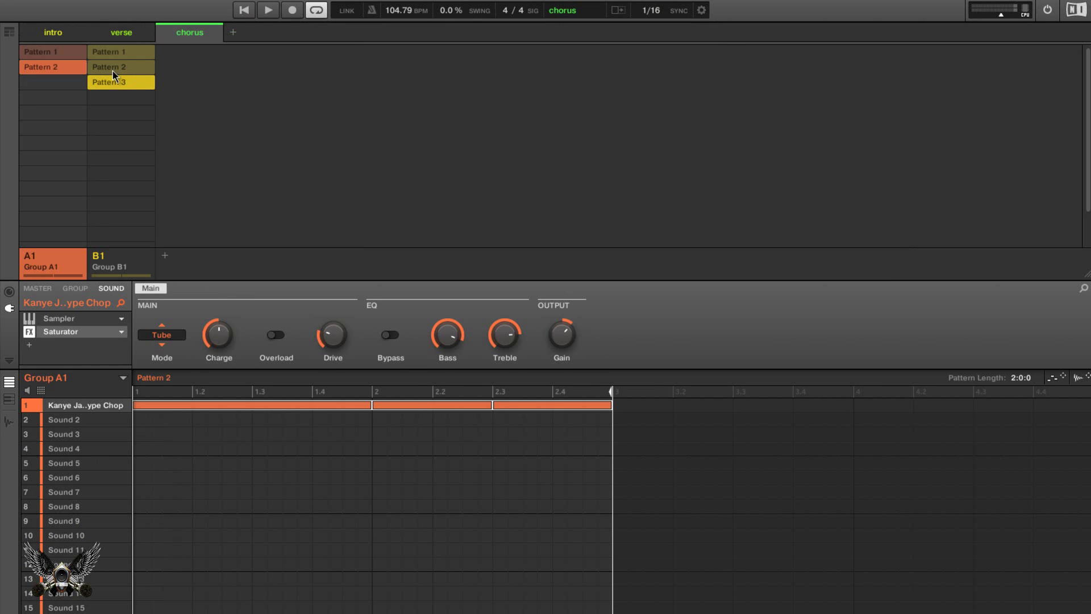
left_click(63, 36)
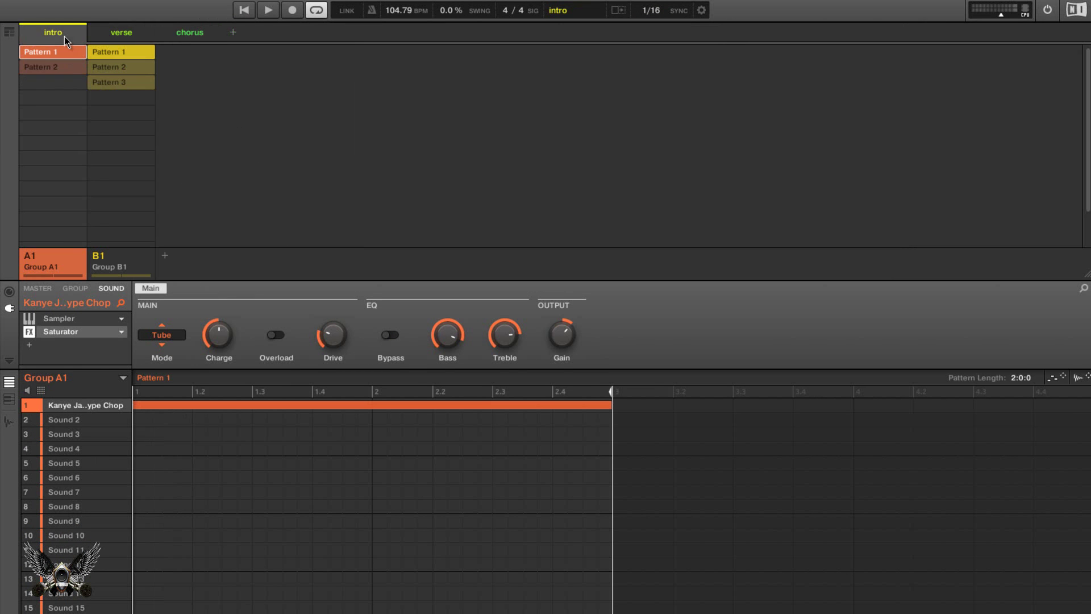
left_click(65, 67)
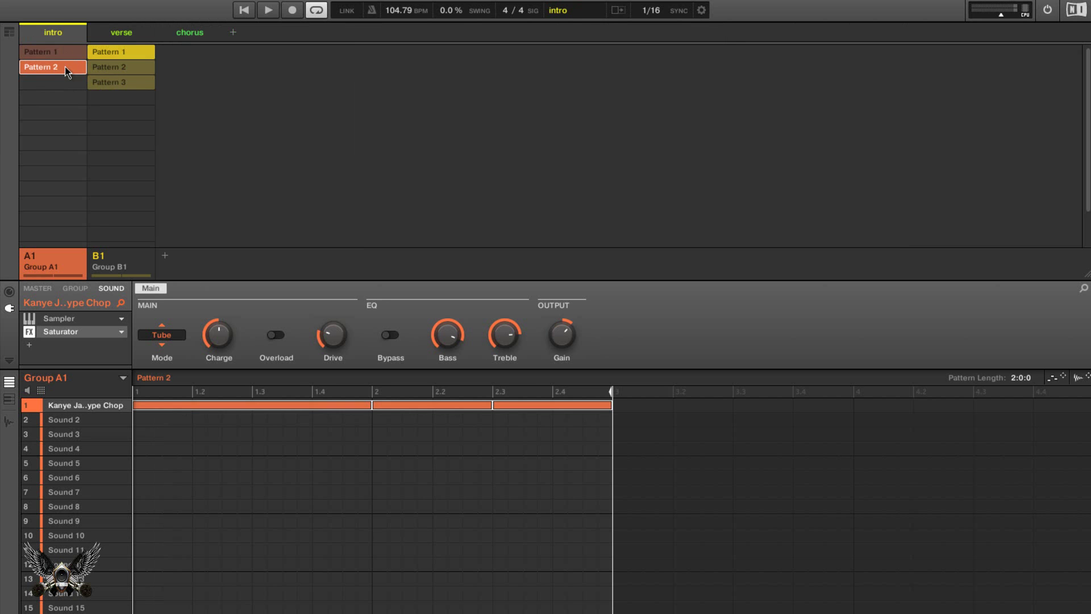
Step: Assign Pattern 3 of Group B1 to the intro scene and compare the Ideas view with the arrangement
left_click(111, 88)
left_click(9, 33)
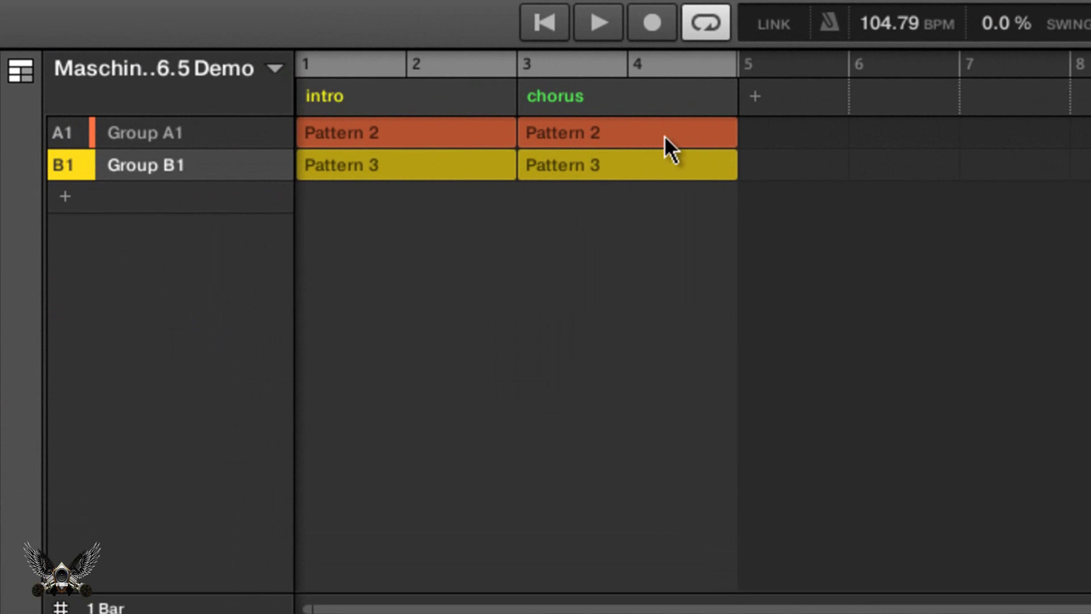
left_click(22, 74)
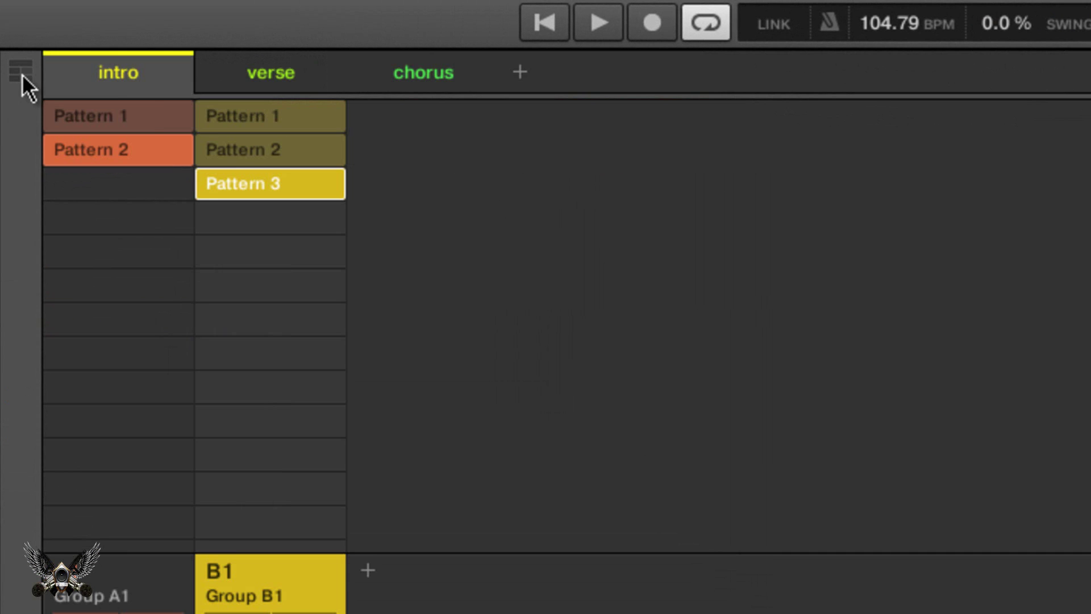
left_click(23, 79)
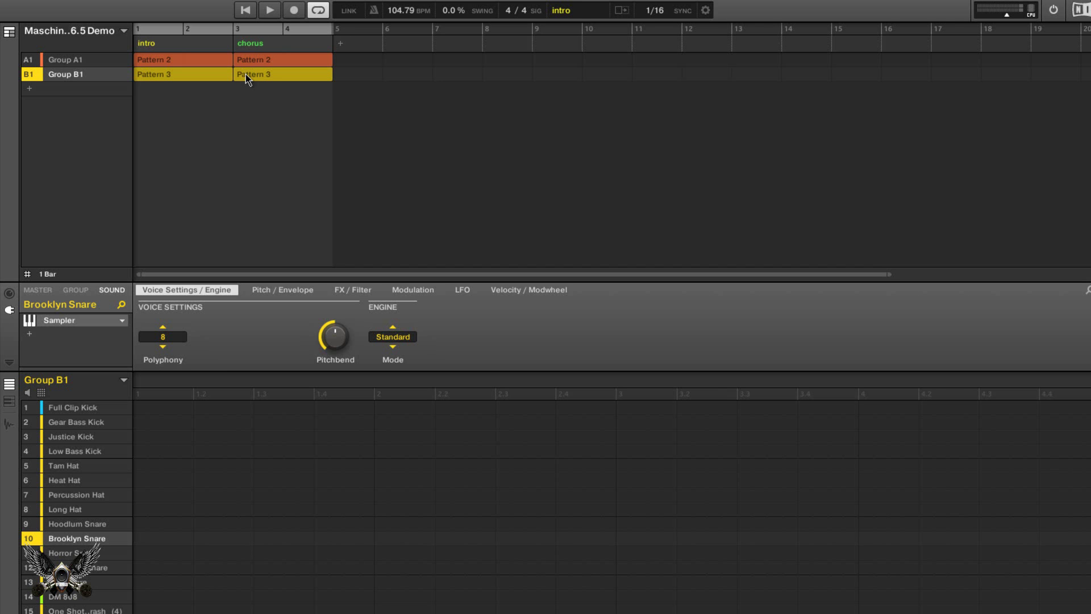
left_click(11, 32)
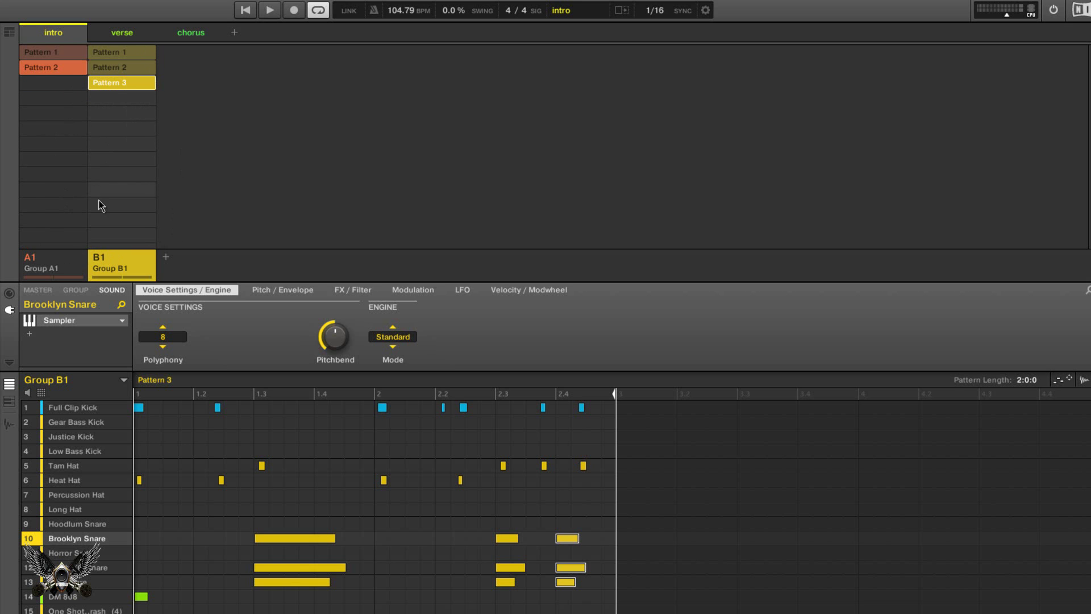
Step: Examine Group B1's pattern list for the intro scene, switching between Pattern 1 and Pattern 3
left_click(124, 381)
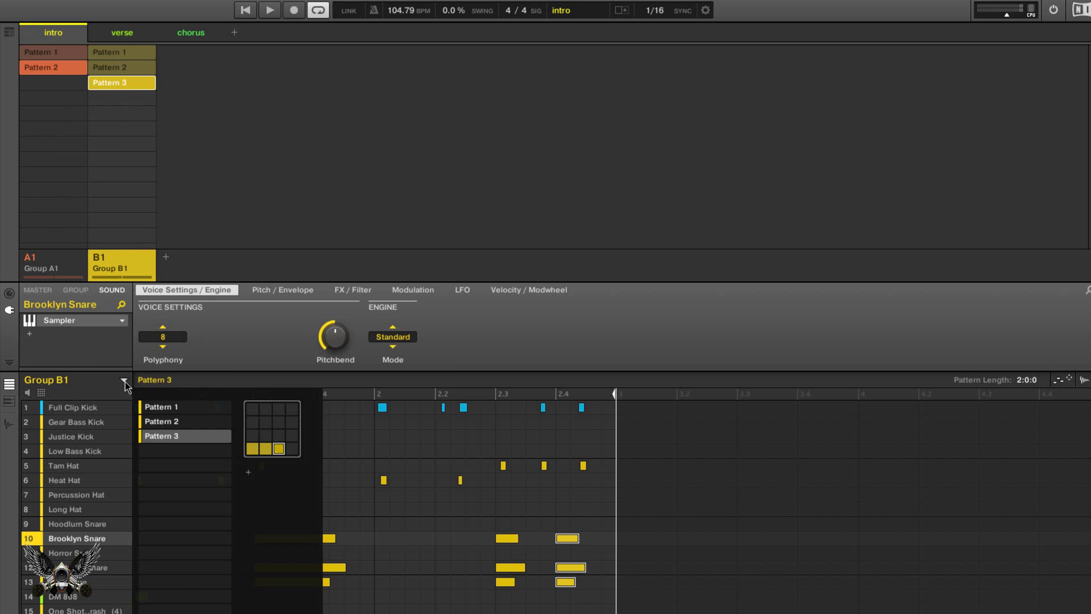
left_click(193, 422)
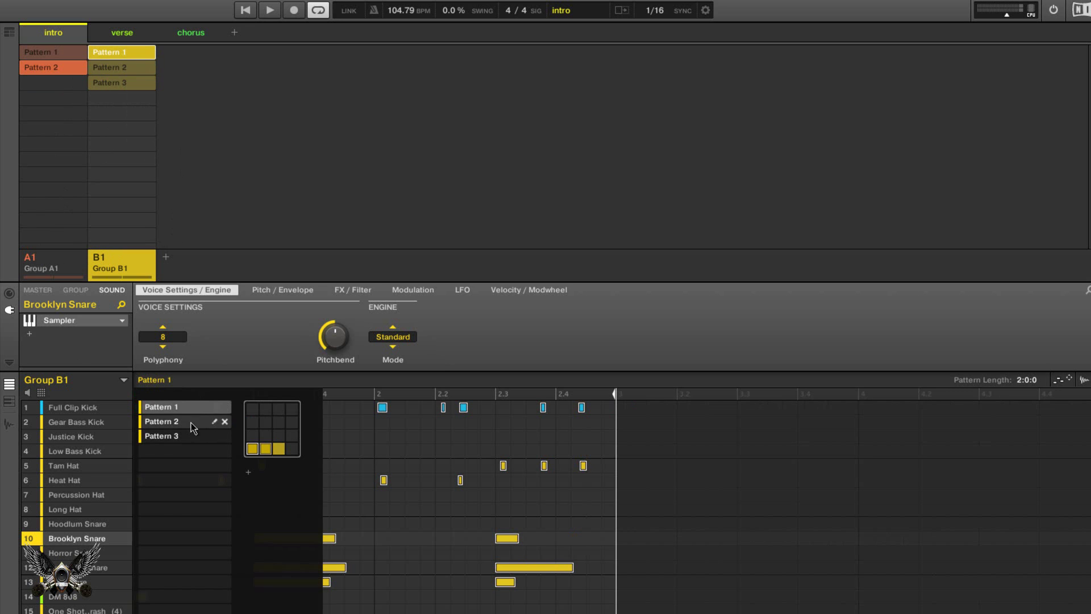
left_click(191, 435)
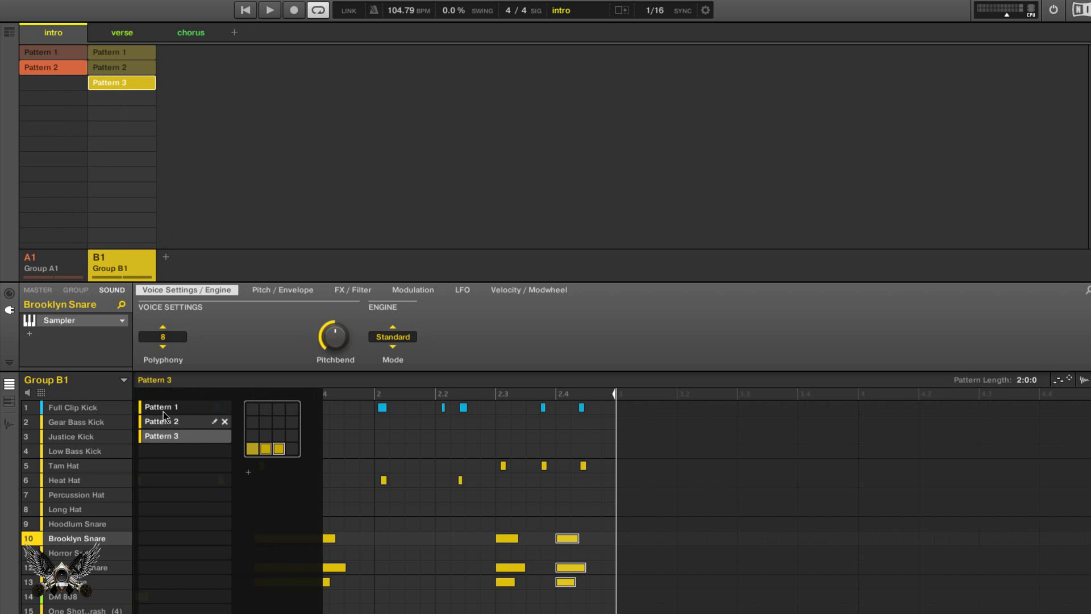
left_click(123, 380)
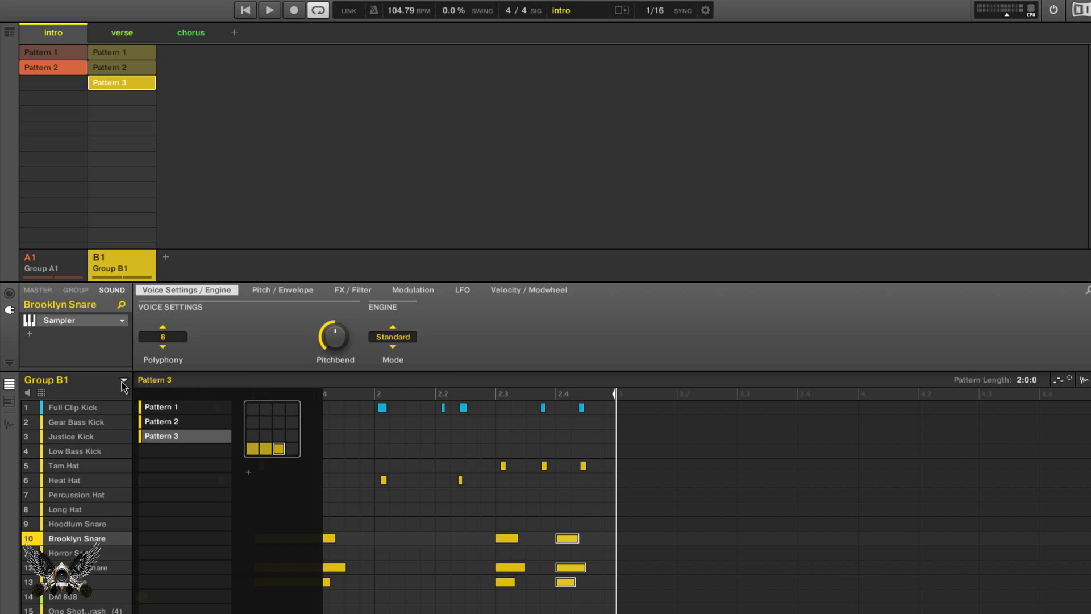
mouse_move(171, 442)
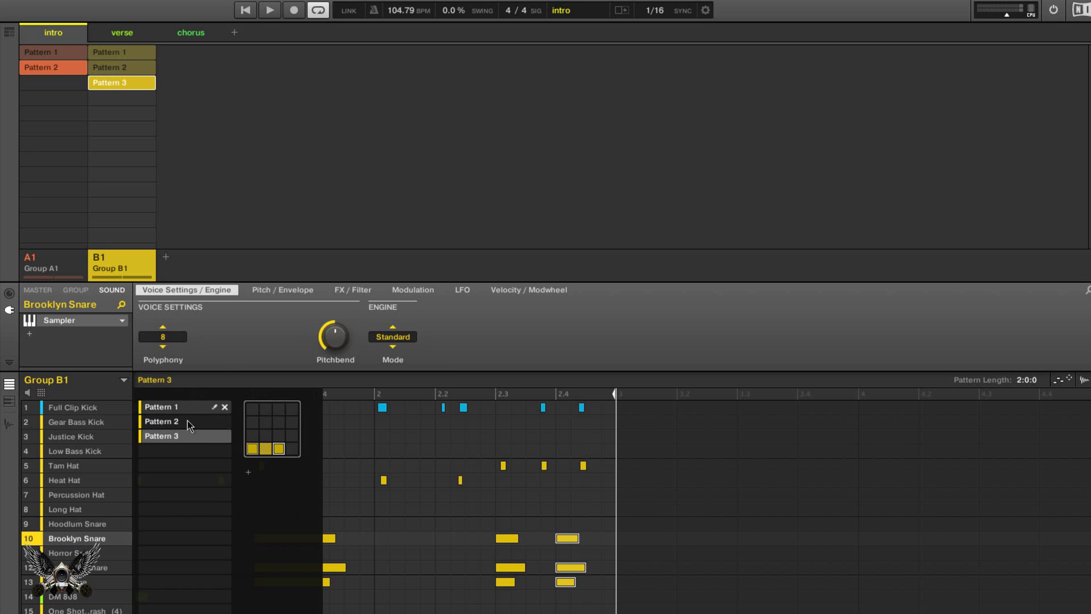
left_click(125, 380)
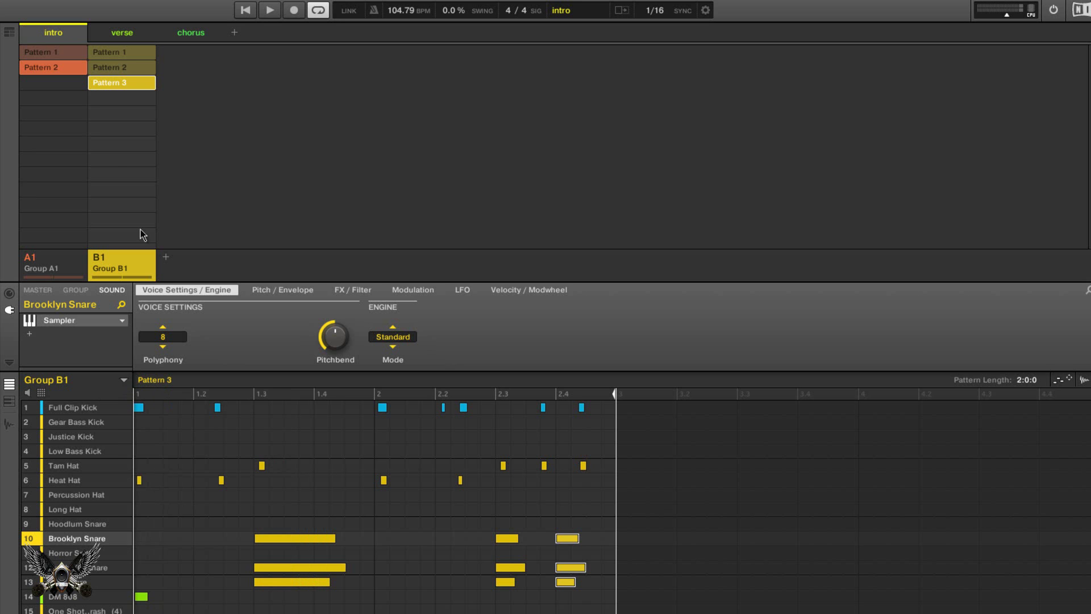
Step: Assign Pattern 1 of Group B1 to the intro scene, trying Pattern 2 first, and show the arrangement
left_click(104, 65)
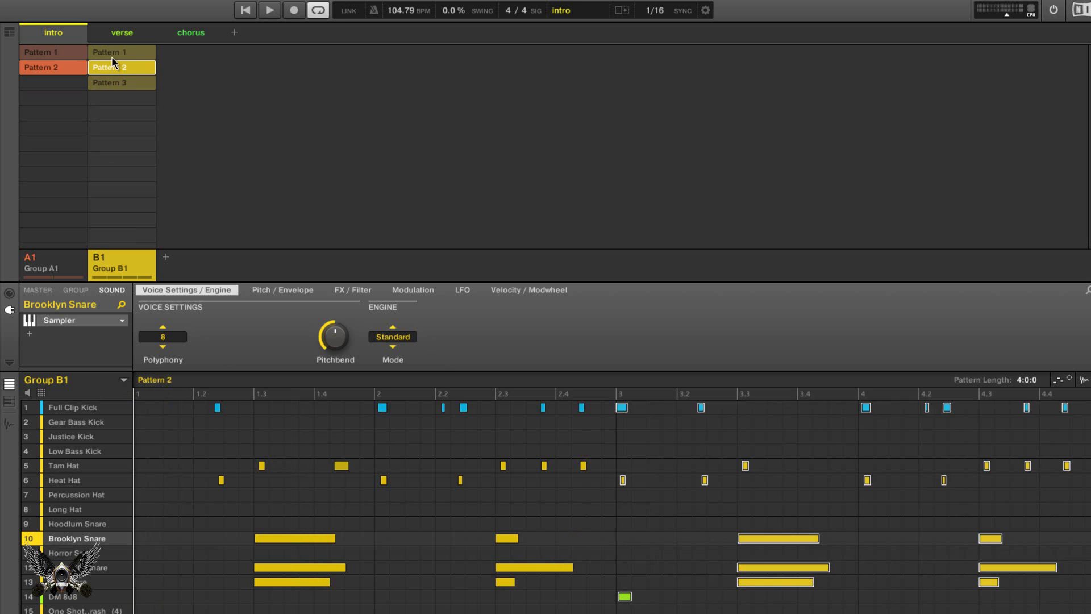
left_click(112, 56)
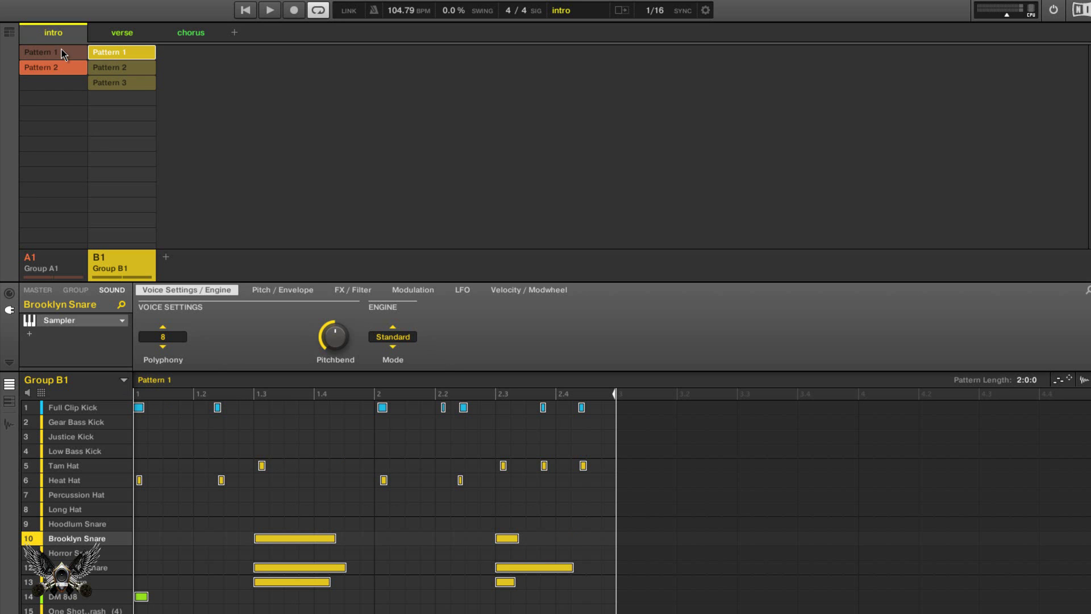
left_click(11, 35)
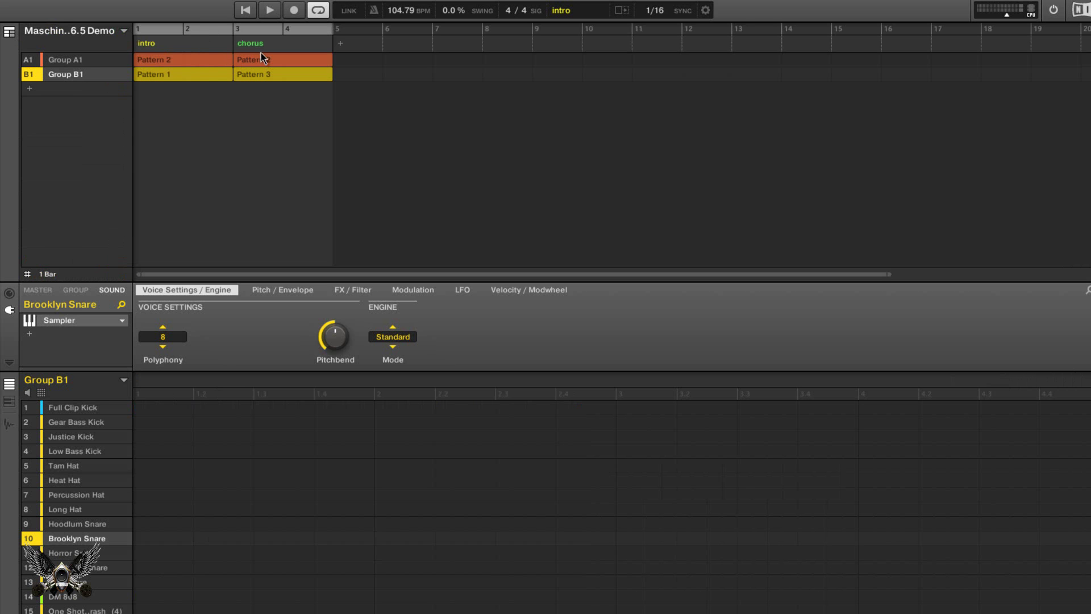
Step: Select Group A1 and assign its Pattern 1 to the intro scene in the Ideas view
left_click(69, 60)
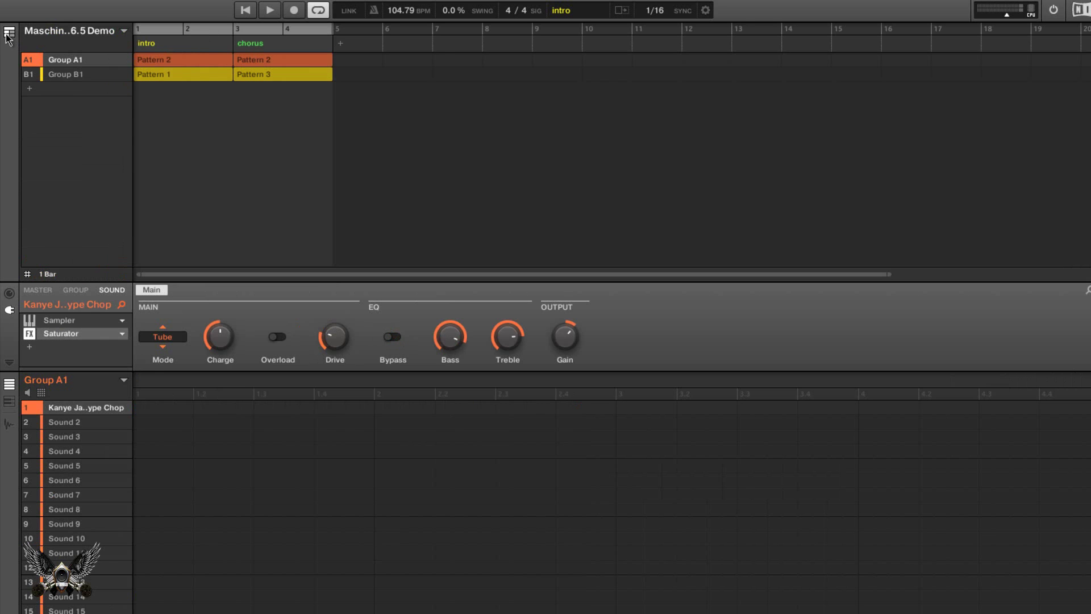
left_click(9, 35)
left_click(70, 52)
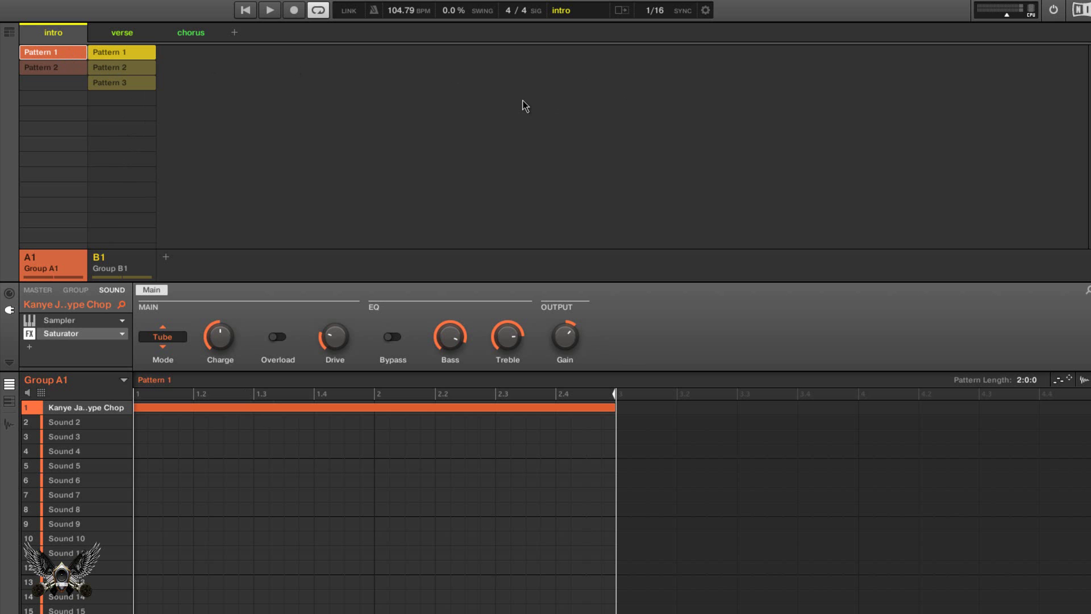
Step: Examine the verse scene's patterns, compare them with the arrangement, and return to the intro scene in the Ideas view
left_click(116, 35)
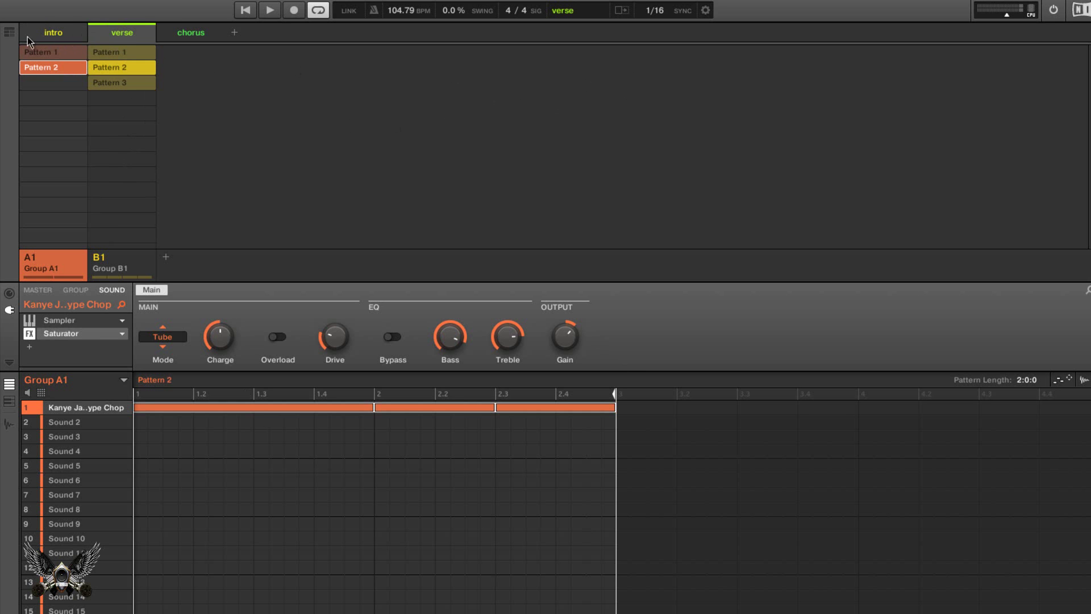
left_click(9, 32)
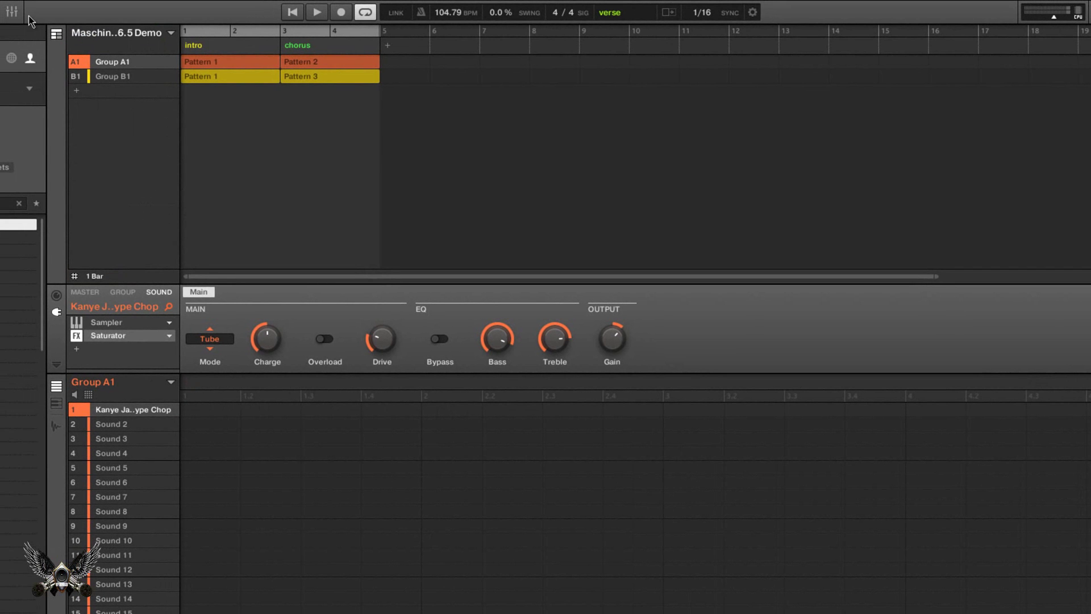
left_click(56, 33)
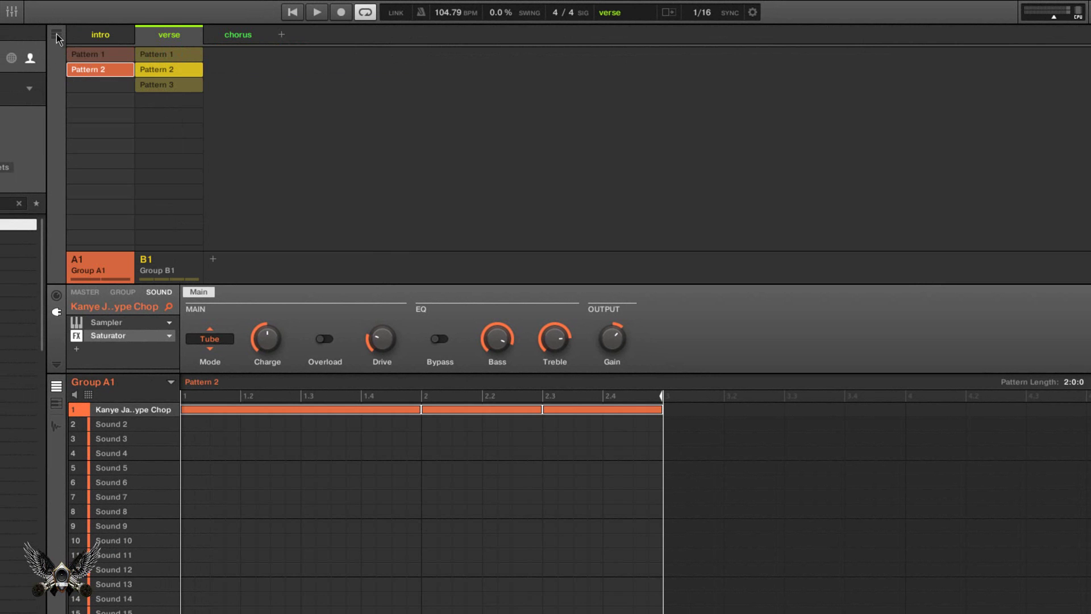
left_click(124, 35)
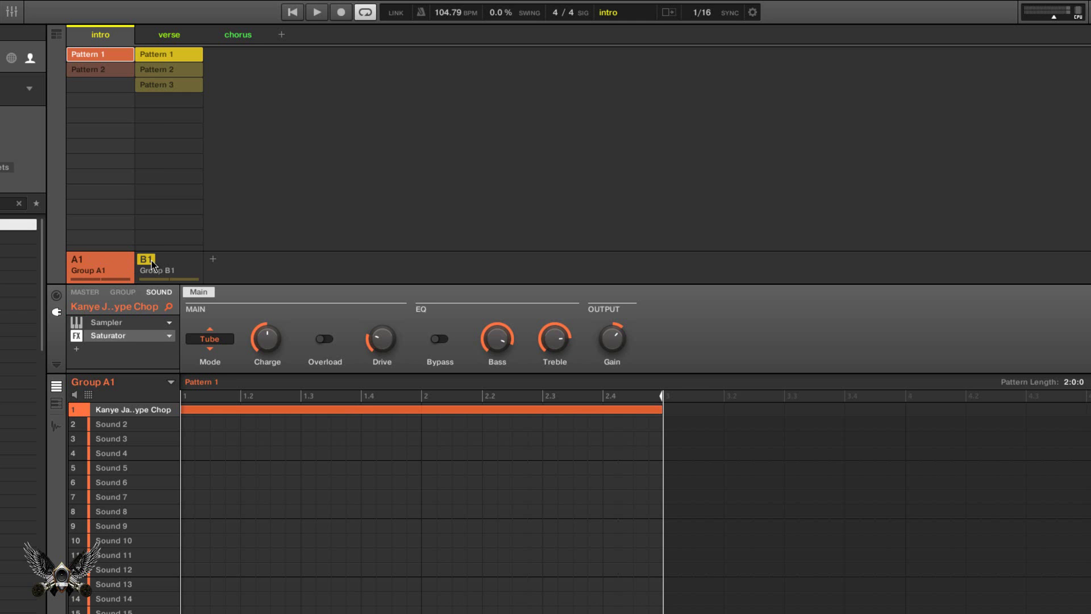
Step: Play the intro scene, listen to Group B1 on its own, and stop playback
key("space")
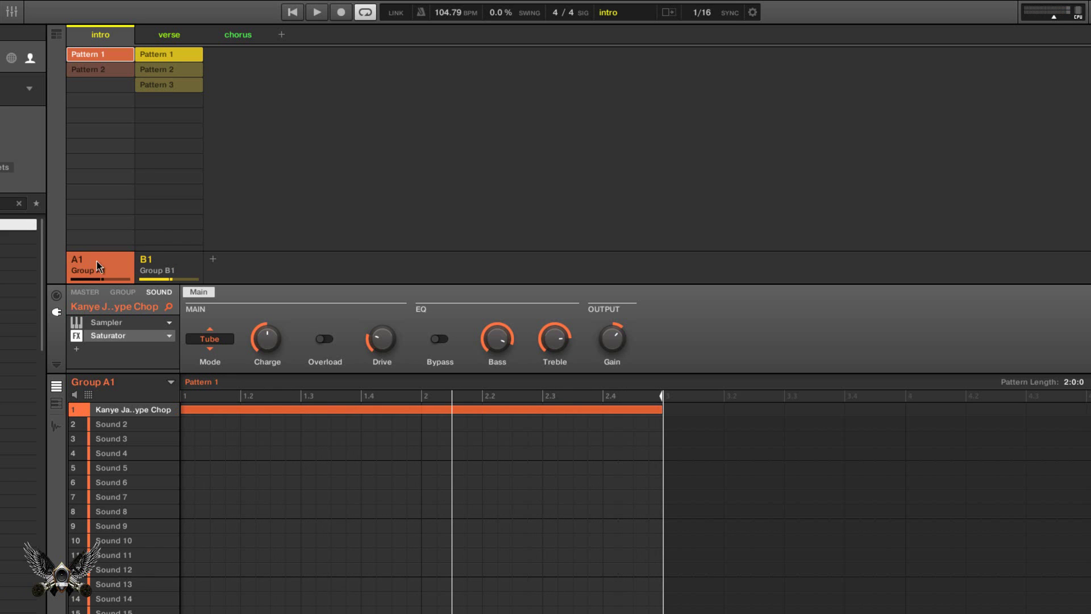
left_click(147, 264)
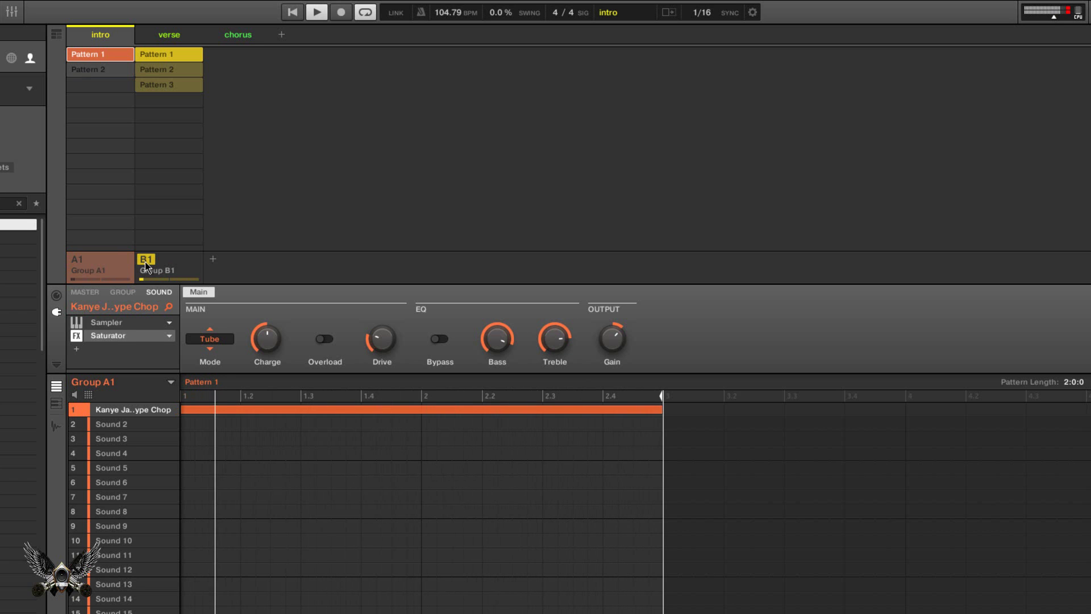
key("space")
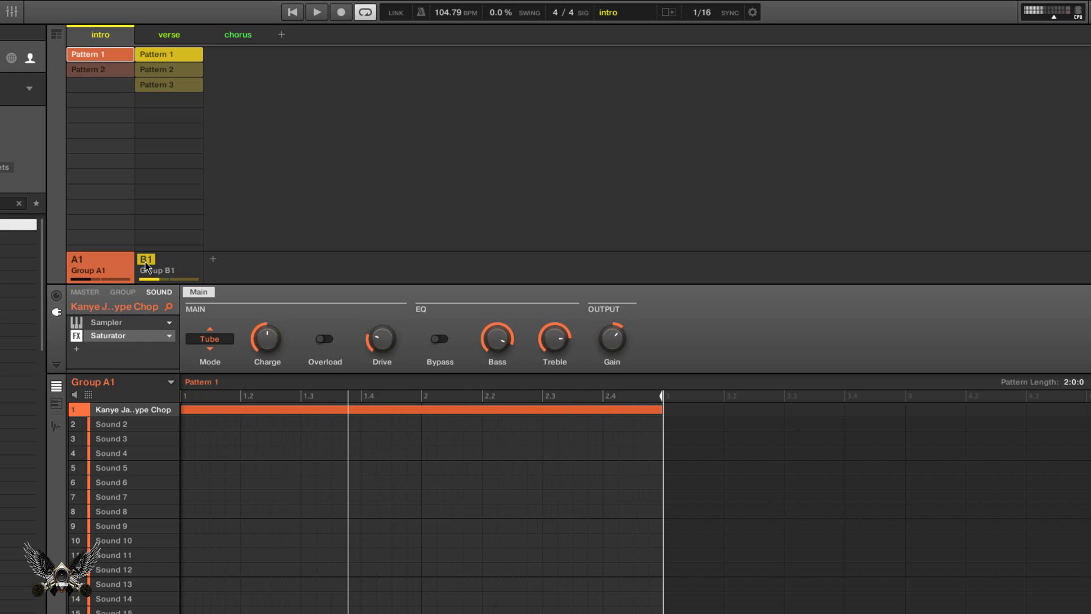
Step: Add a section at bar 5 of the arrangement and assign the intro scene to it
left_click(57, 34)
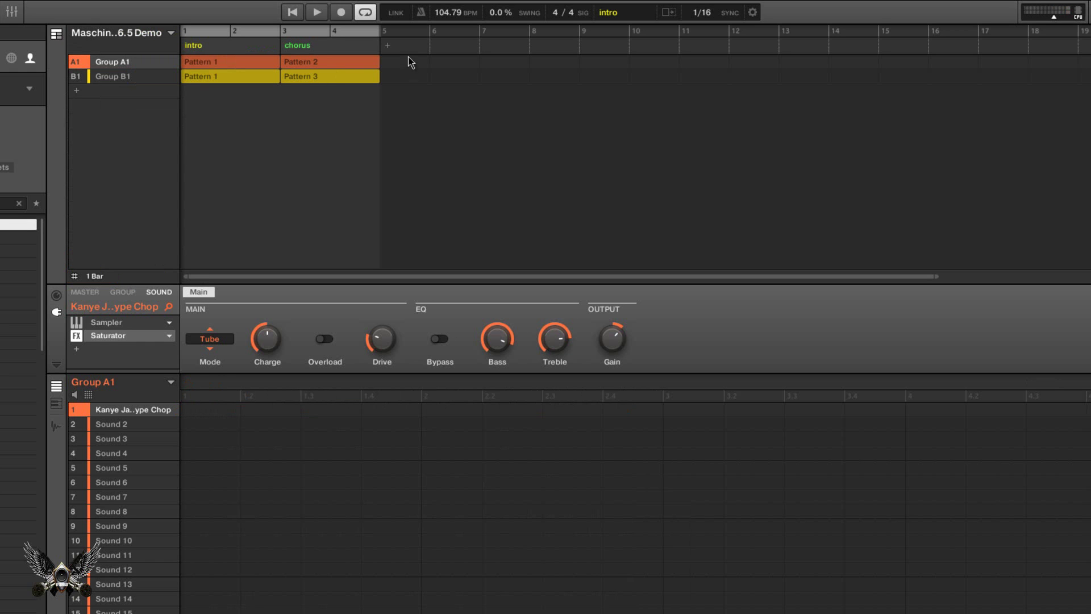
left_click(387, 45)
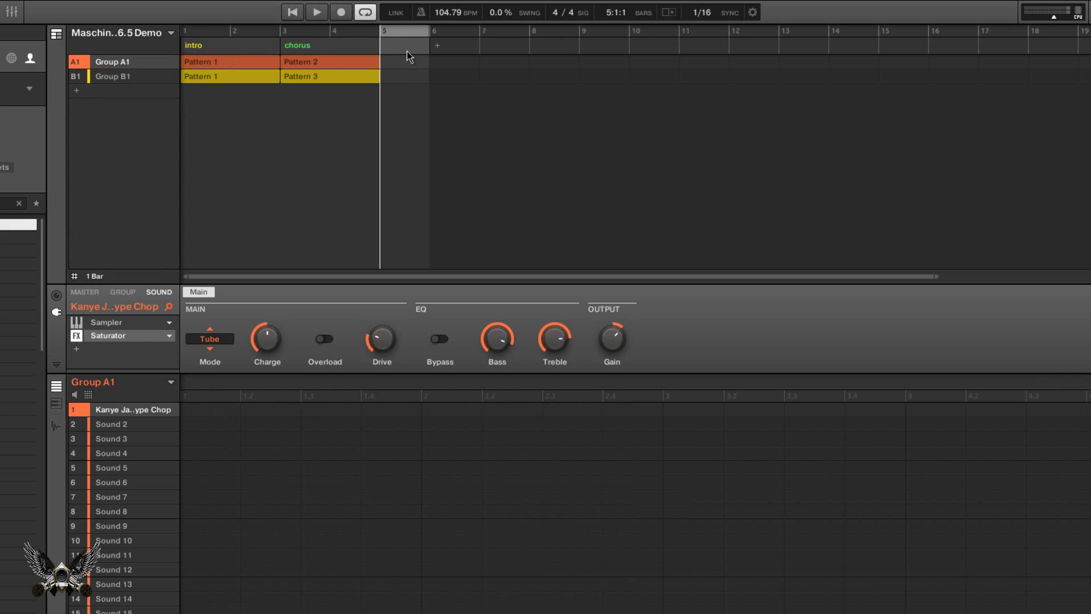
right_click(407, 50)
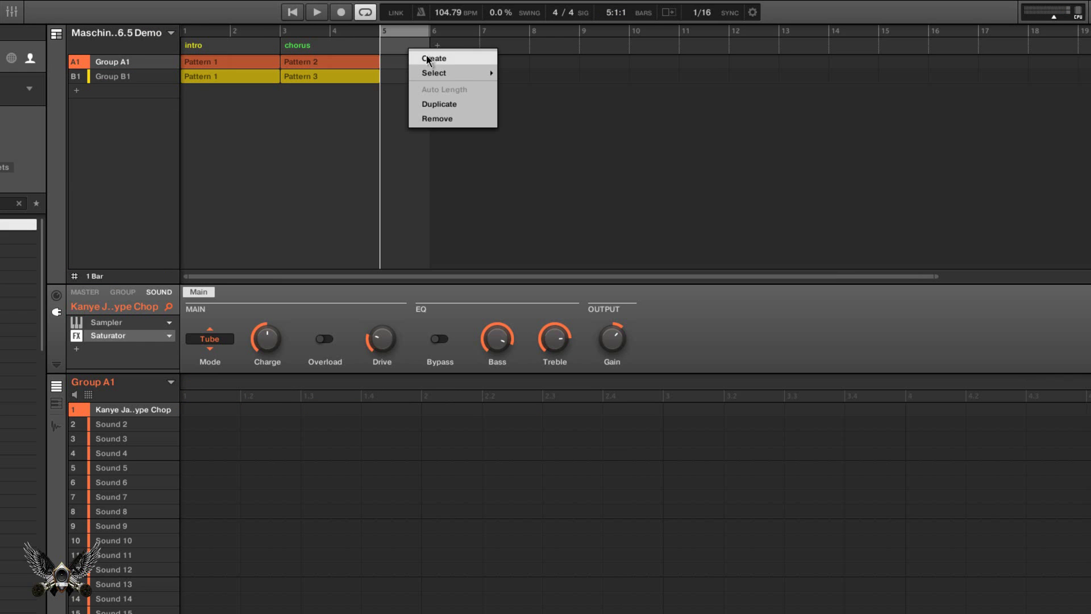
mouse_move(456, 73)
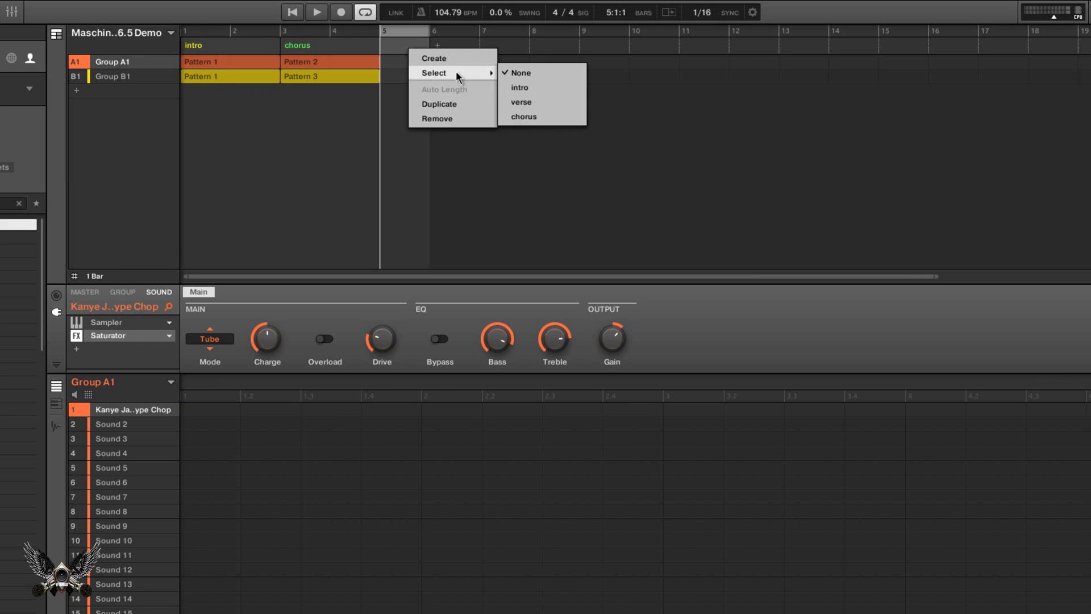
left_click(521, 87)
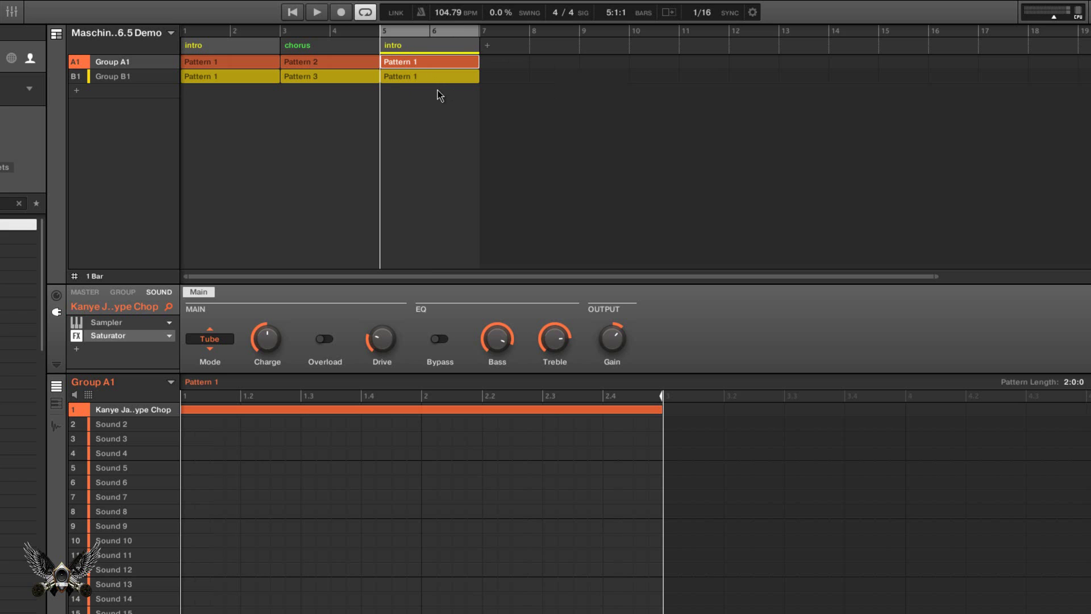
Step: Append the chorus scene as a new section at bar 7 of the arrangement
left_click(486, 46)
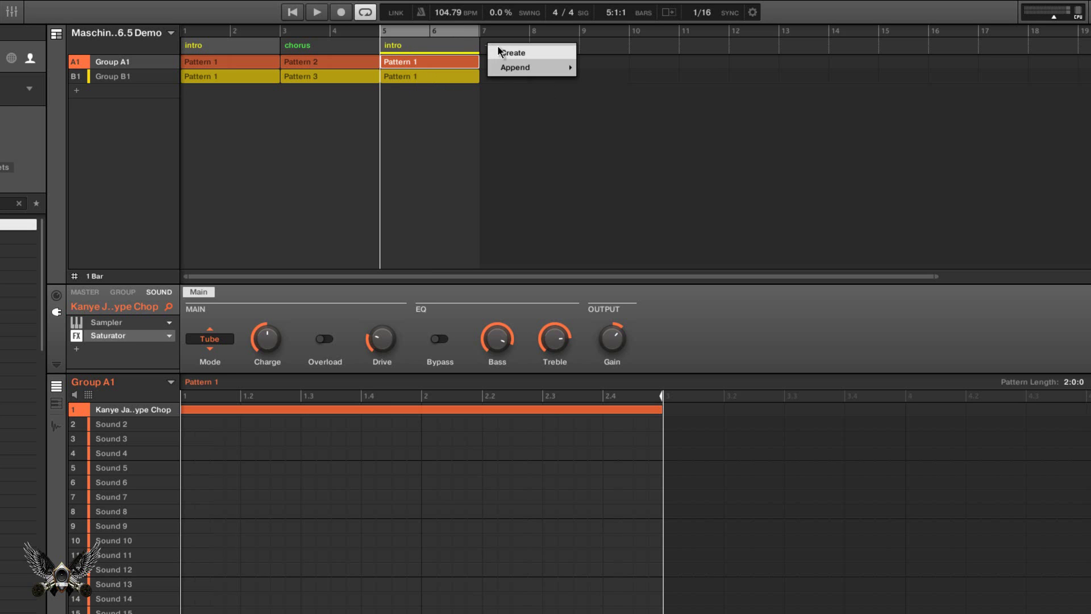
mouse_move(537, 71)
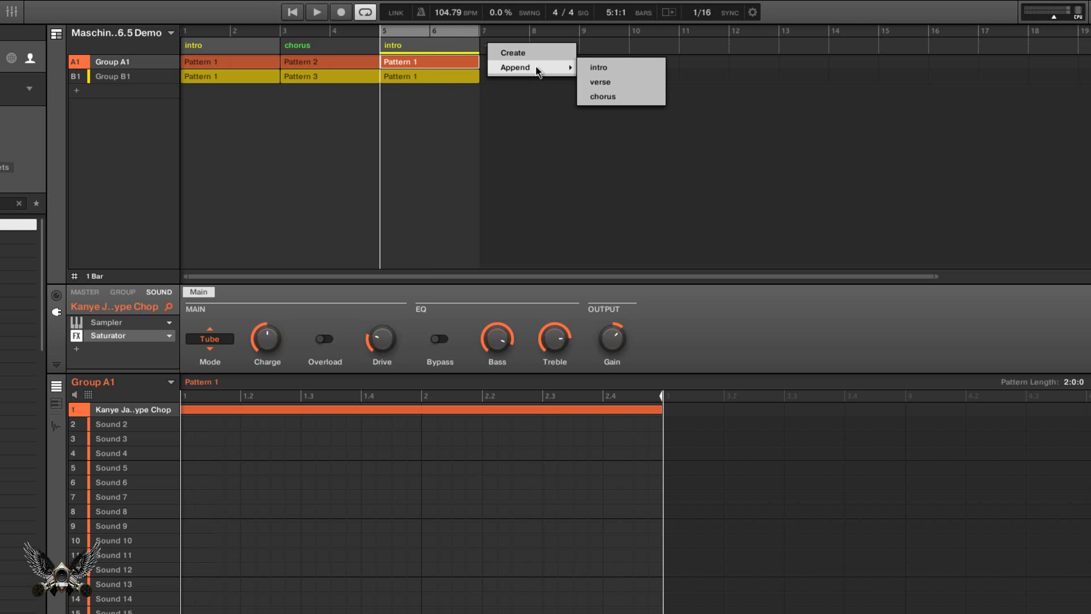
left_click(601, 101)
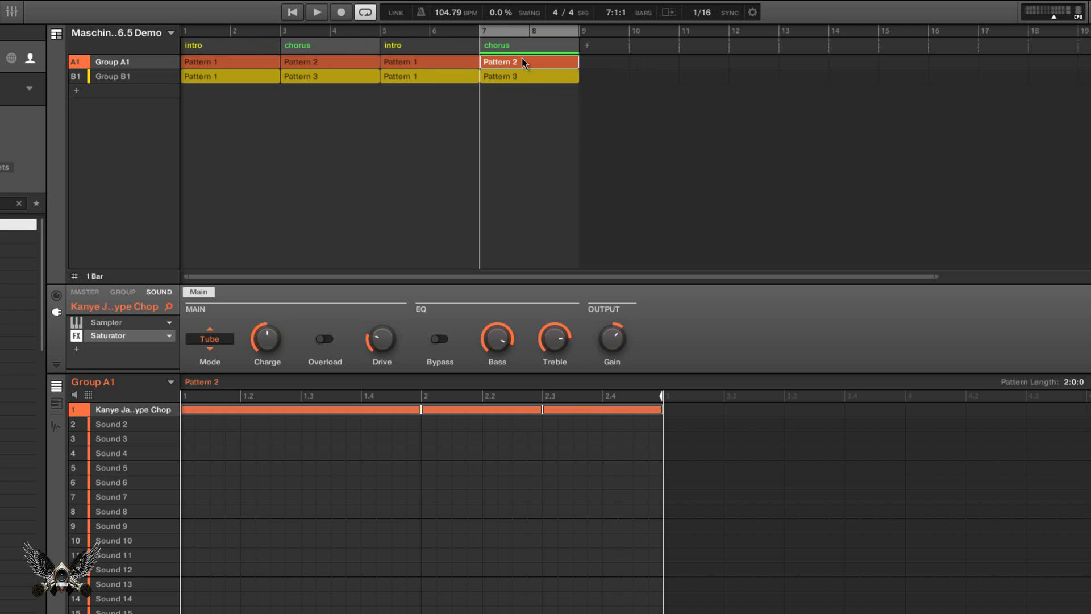
Step: Add an empty section at bar 9 and extend the loop range back to bar 1
left_click(593, 45)
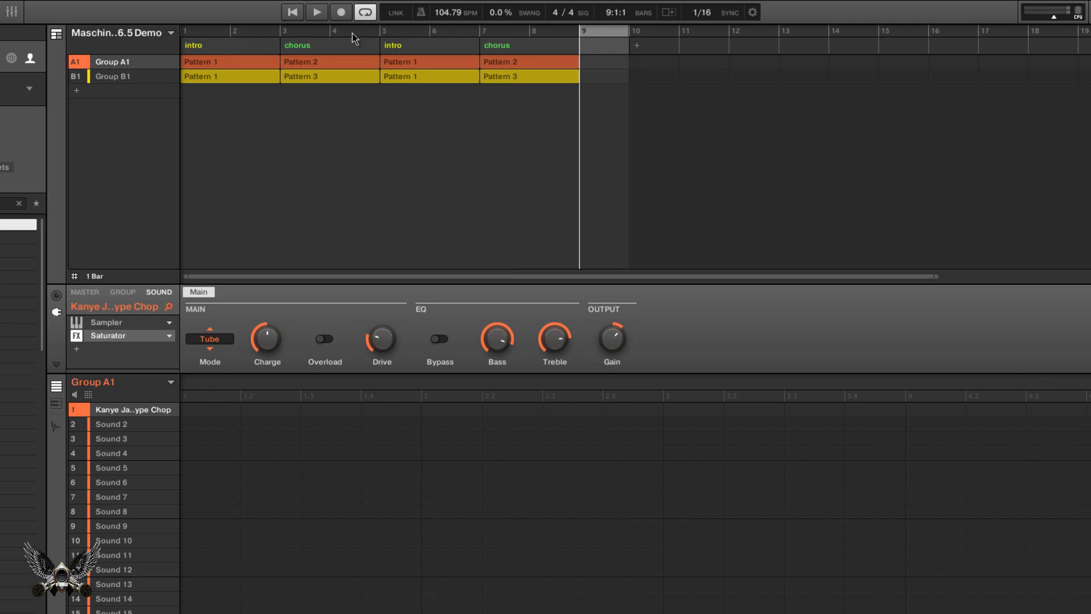
left_click(332, 32)
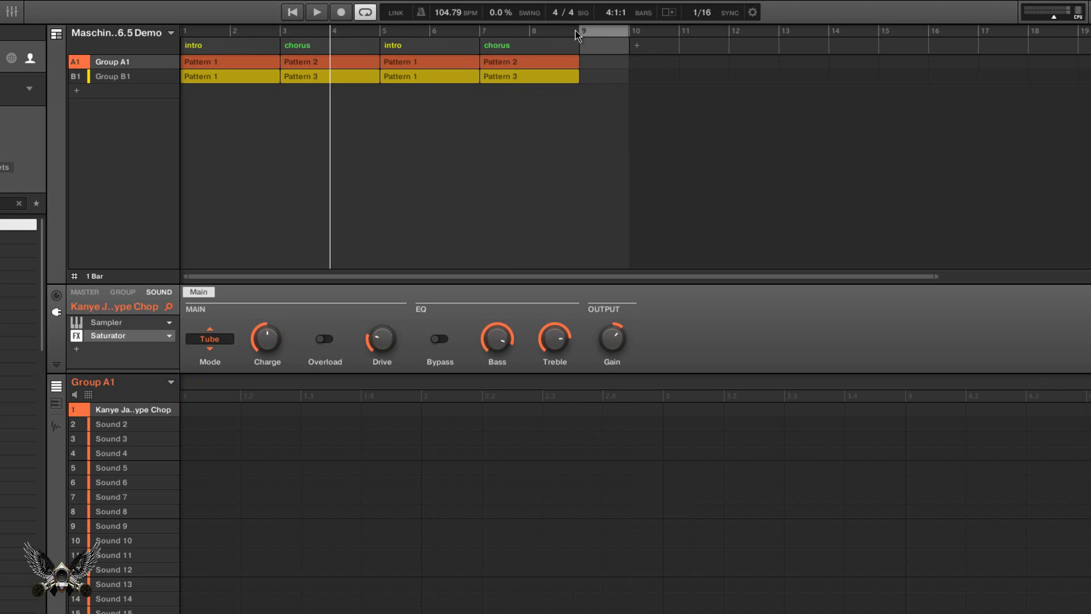
left_click_drag(575, 29, 149, 32)
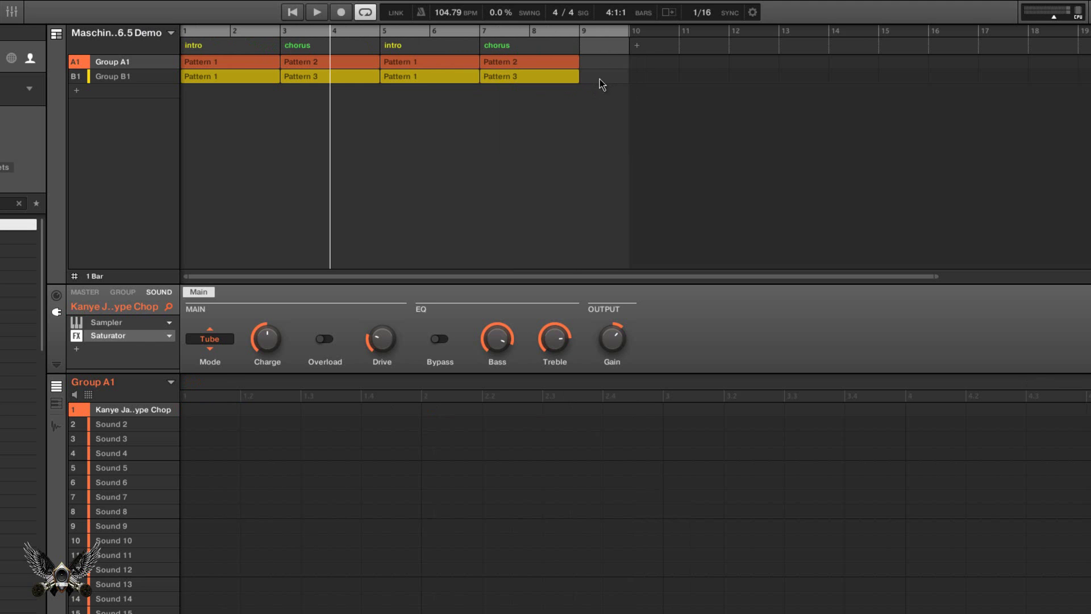
Step: Shorten the empty section at bar 9 to about a quarter bar and take a closer look at the arrangement
mouse_move(629, 33)
left_mouse_down()
mouse_move(589, 34)
mouse_move(629, 33)
left_mouse_up()
left_click_drag(626, 42, 593, 43)
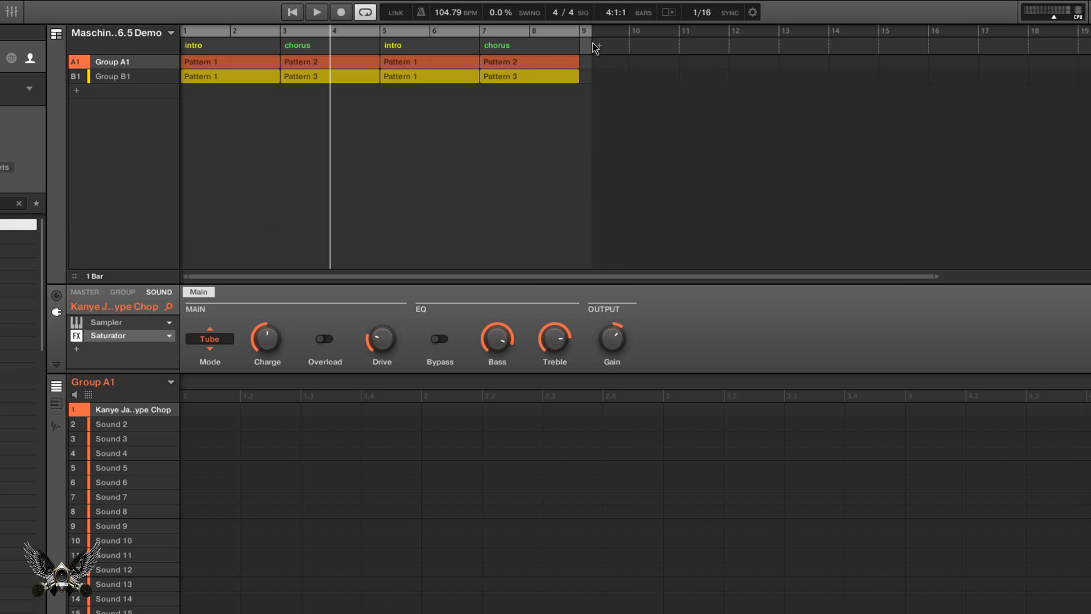
left_click_drag(937, 274, 312, 282)
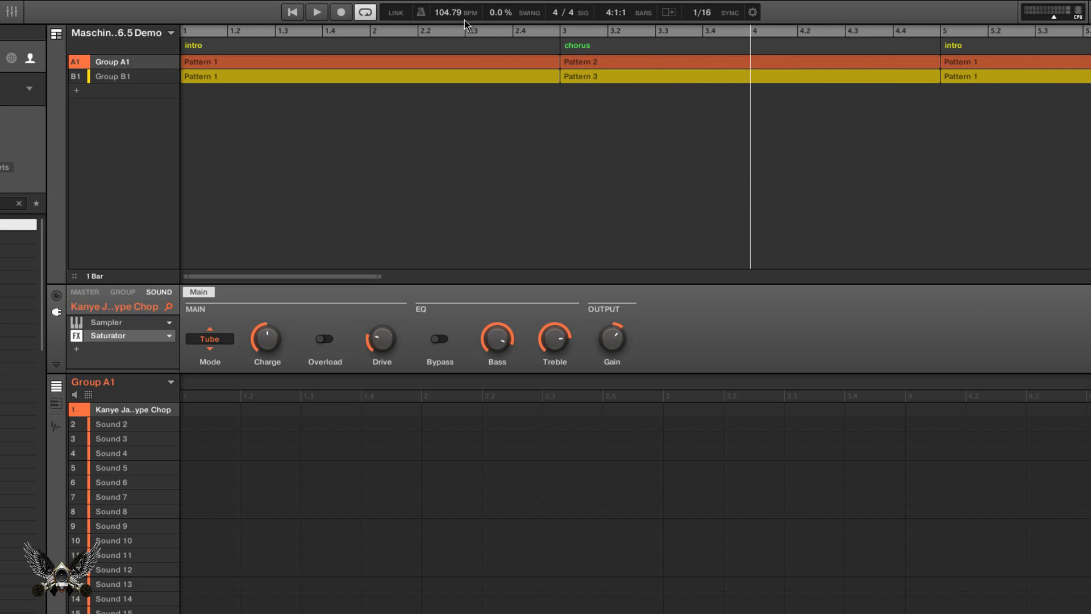
Step: Extend the empty section at bar 9 to end at 9.3 and create a section there using the intro scene
left_click_drag(349, 278, 599, 250)
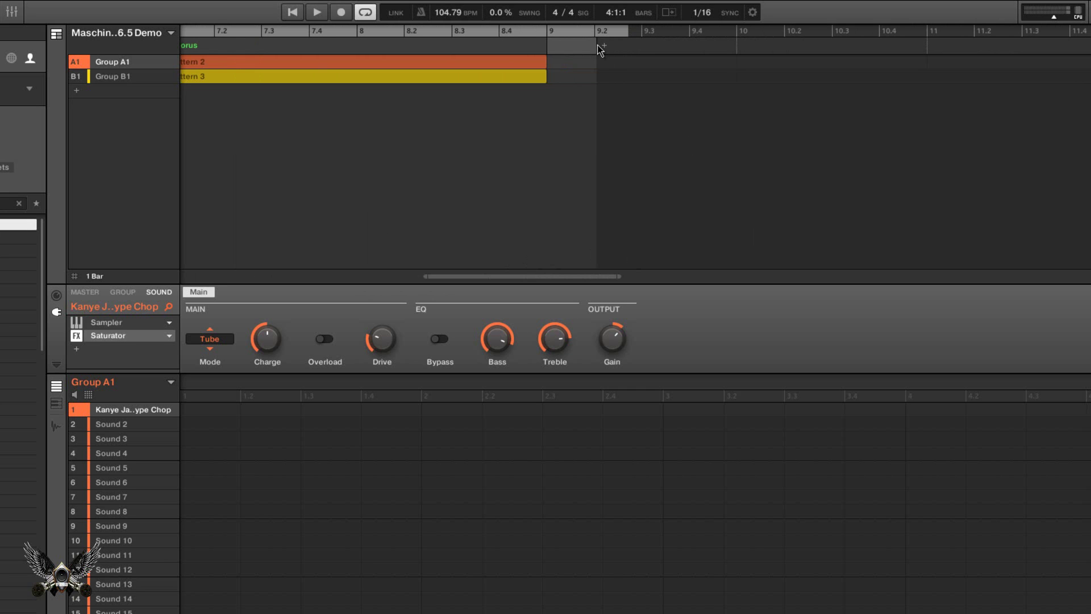
left_click_drag(596, 45, 643, 44)
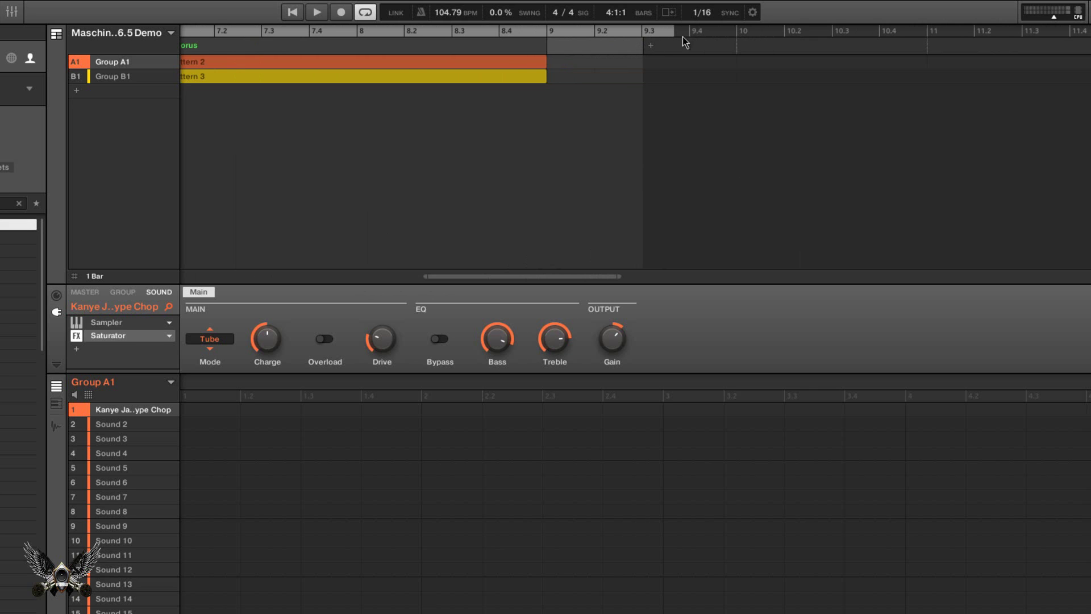
left_click(651, 46)
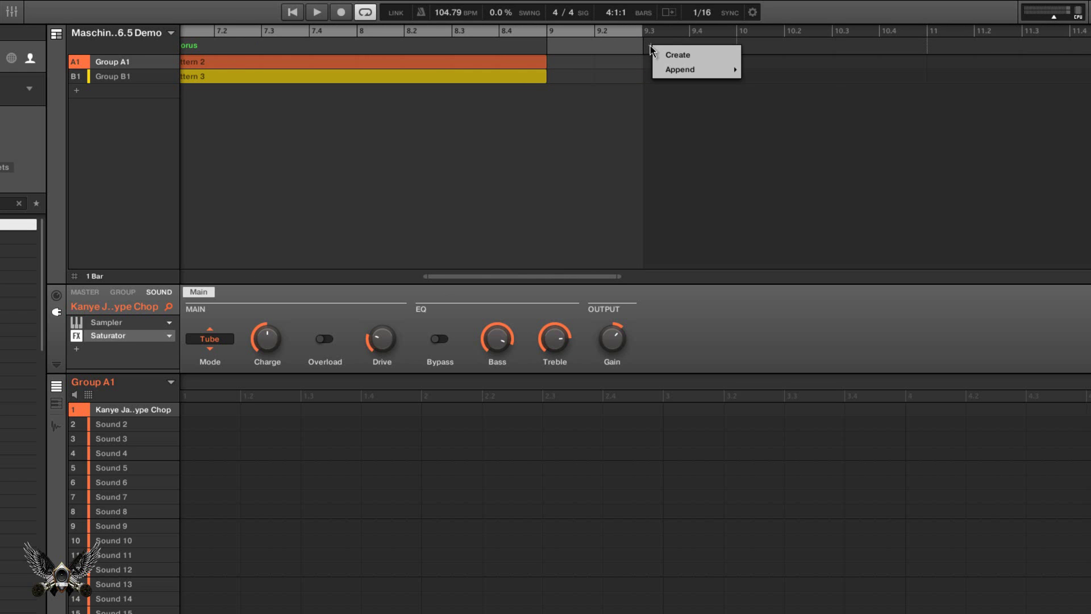
left_click(645, 38)
left_click(652, 49)
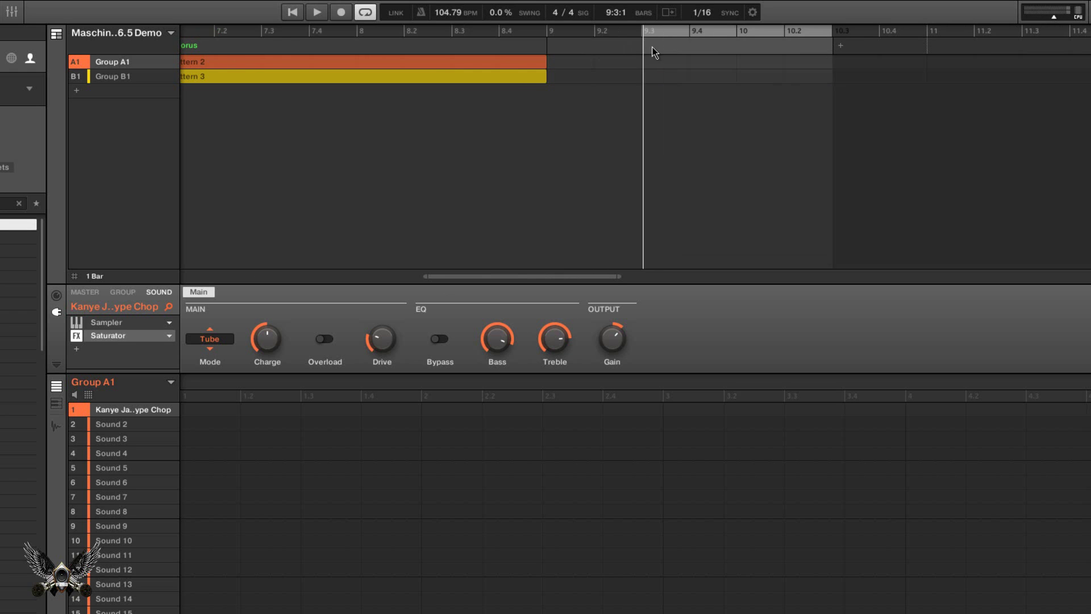
right_click(653, 50)
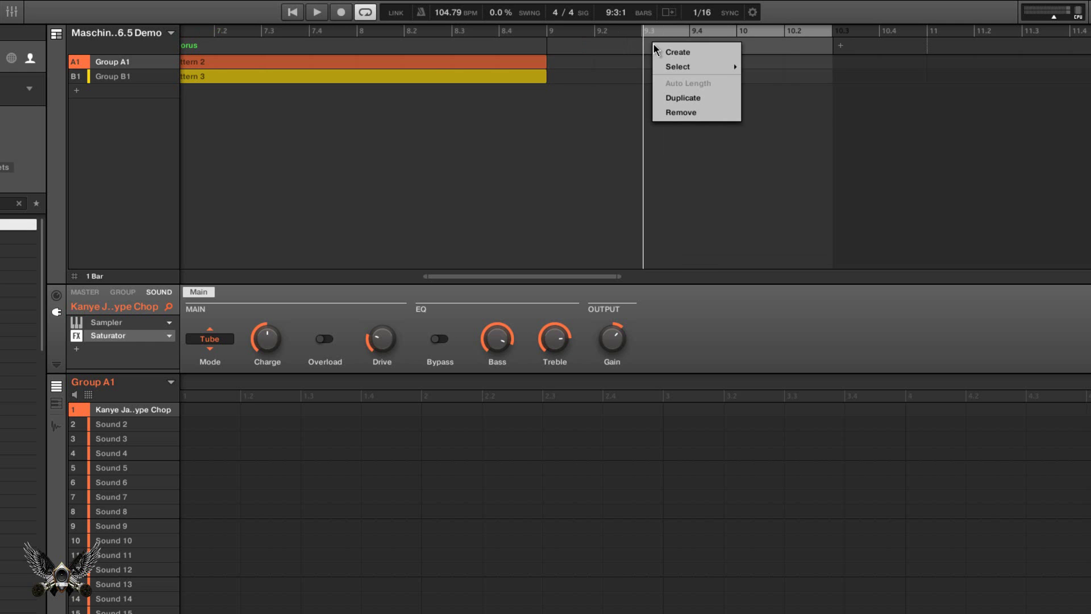
mouse_move(701, 64)
left_click(770, 84)
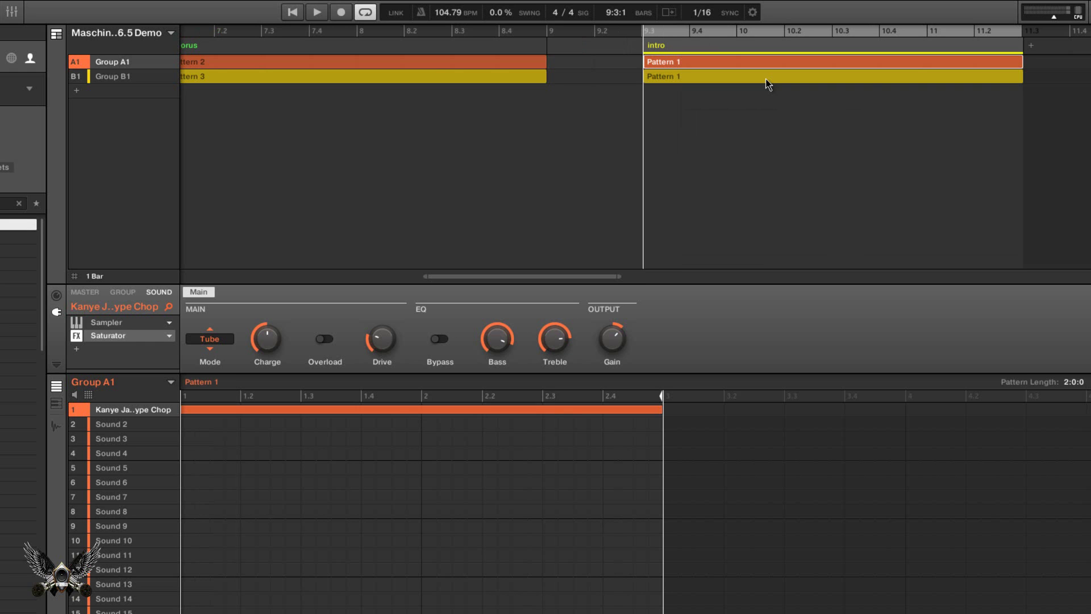
Step: Extend the loop range back to bar 1 so it covers every section of the arrangement
left_click_drag(633, 276, 808, 263)
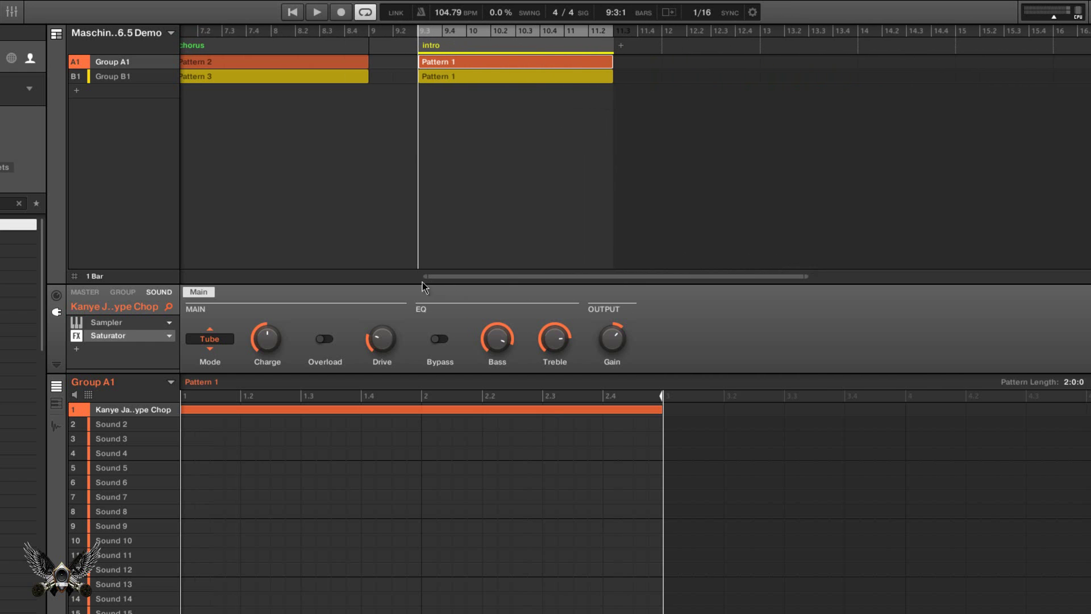
left_click_drag(423, 276, 181, 269)
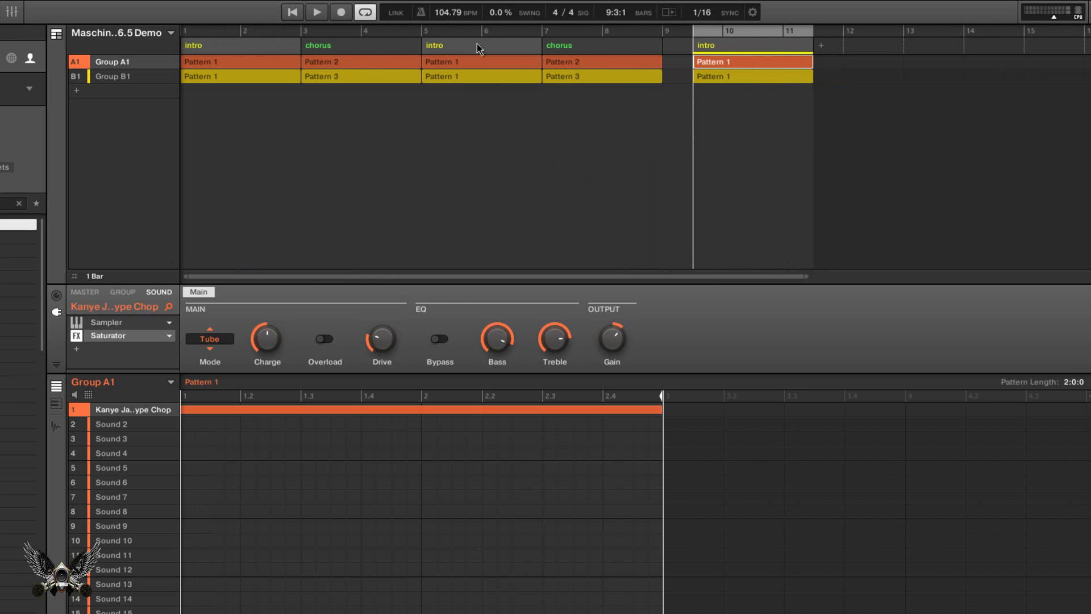
left_click_drag(694, 27, 162, 35)
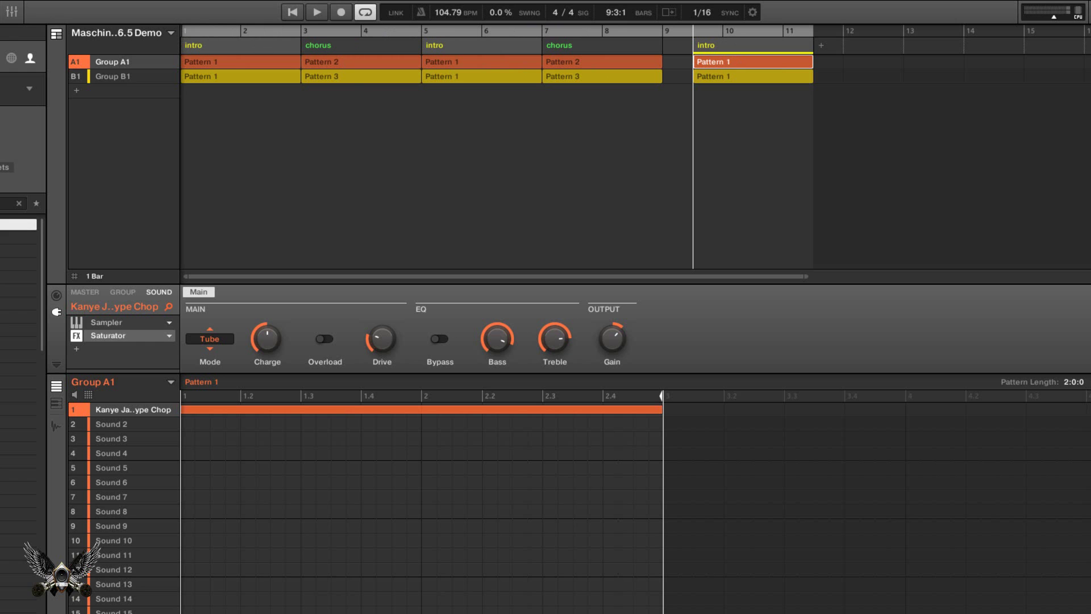
Step: In the Ideas view, list the library's groups and assign Group B1's Pattern 2 to the intro scene
left_click(56, 34)
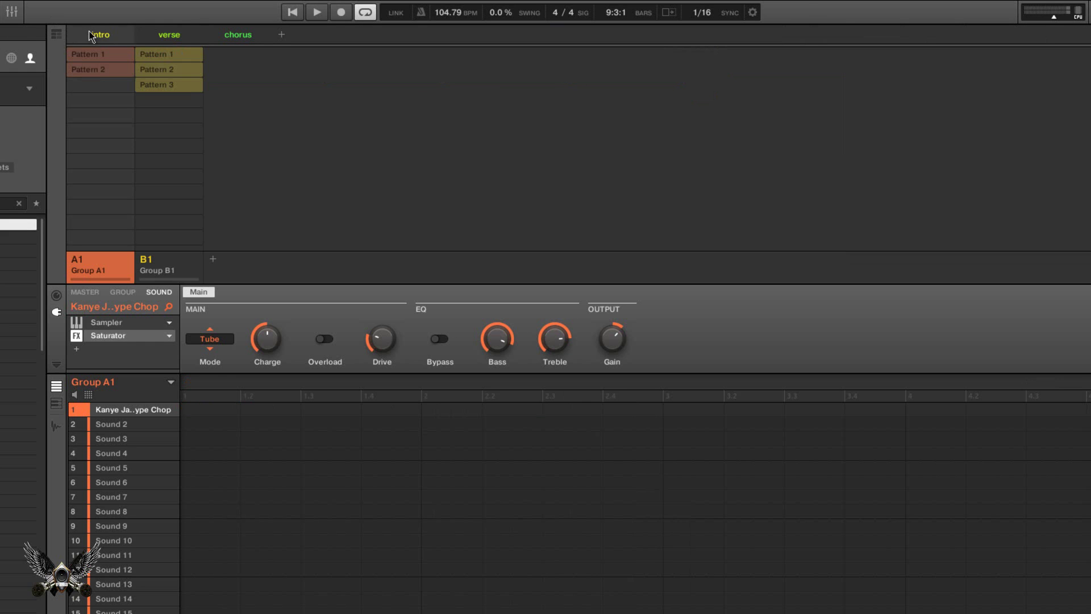
left_click(129, 36)
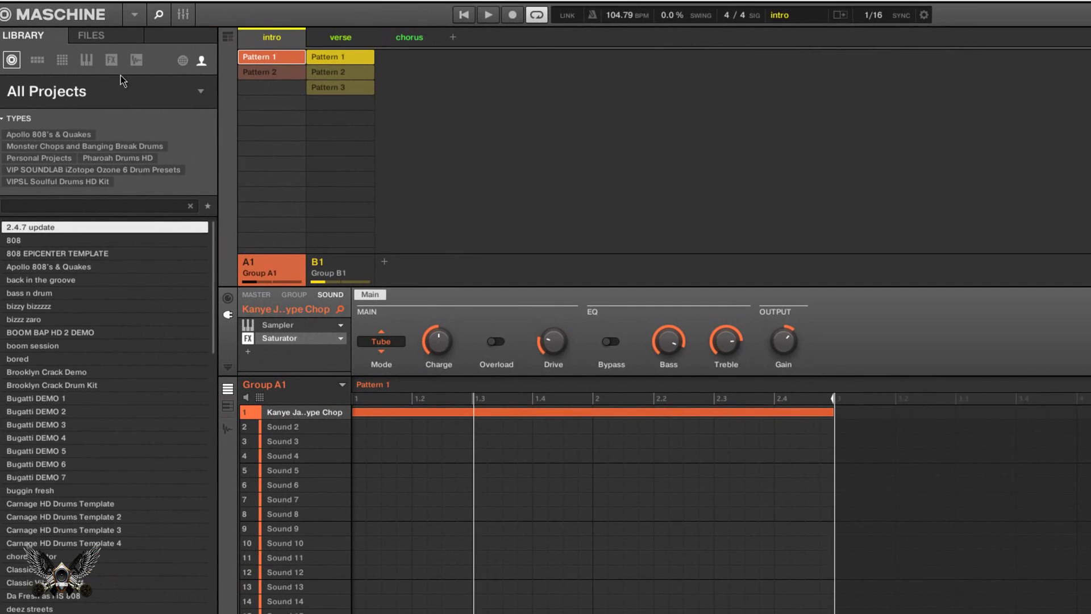
left_click(44, 65)
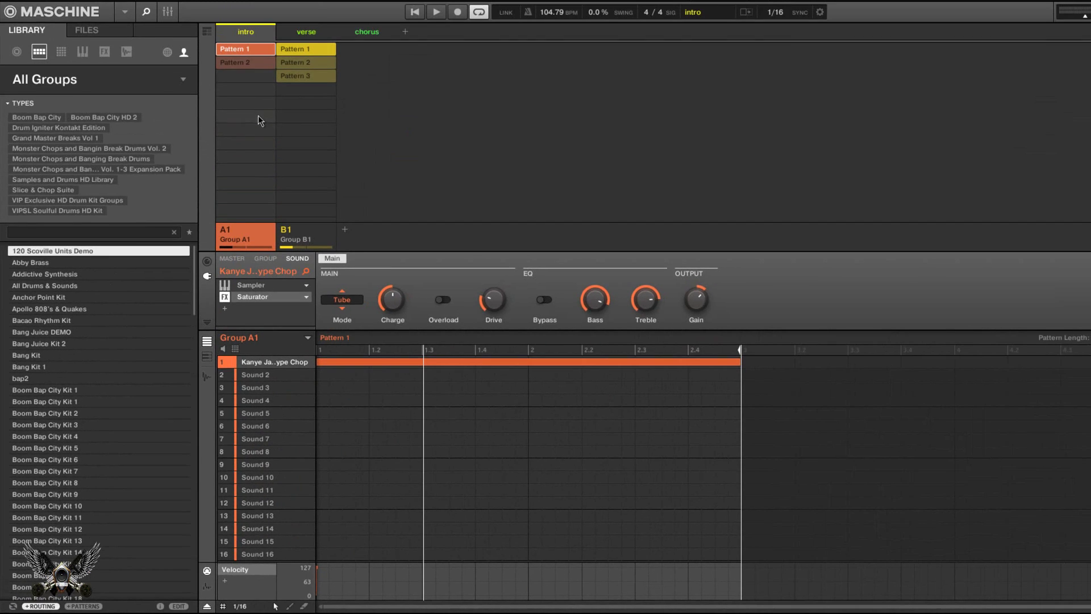
left_click(282, 60)
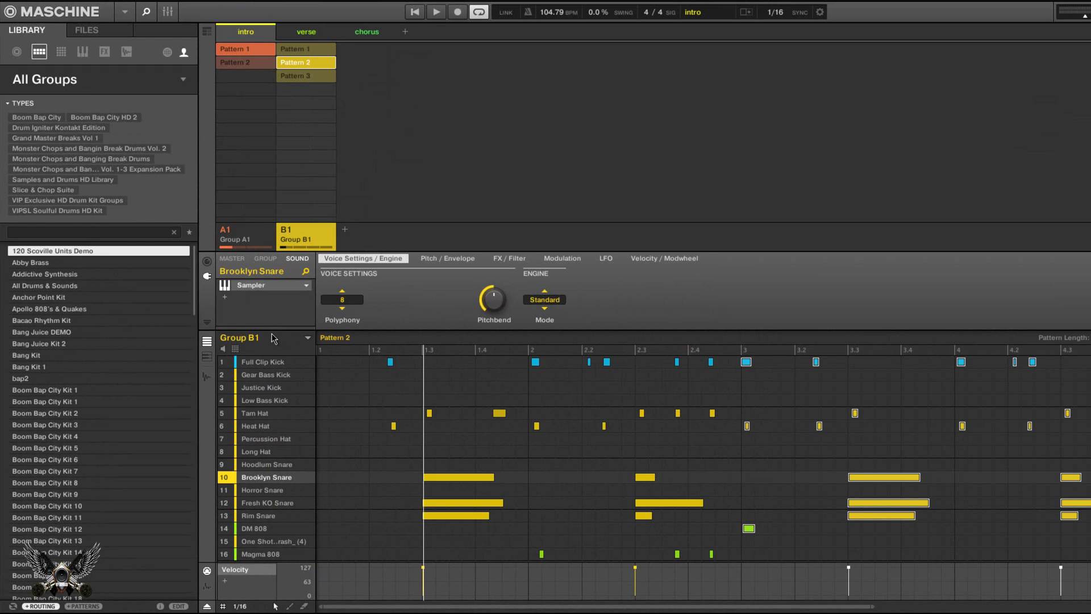
Step: Examine the MIDI output channels of Group B1's sounds from Full Clip Kick to Heat Hat and the available MIDI destinations
left_click(207, 261)
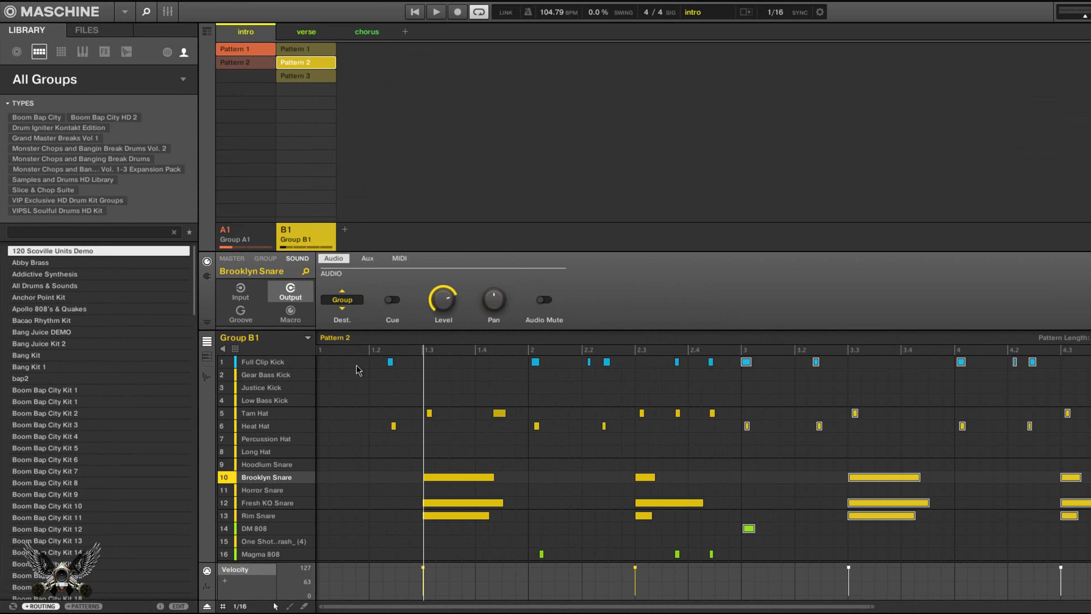
left_click(399, 259)
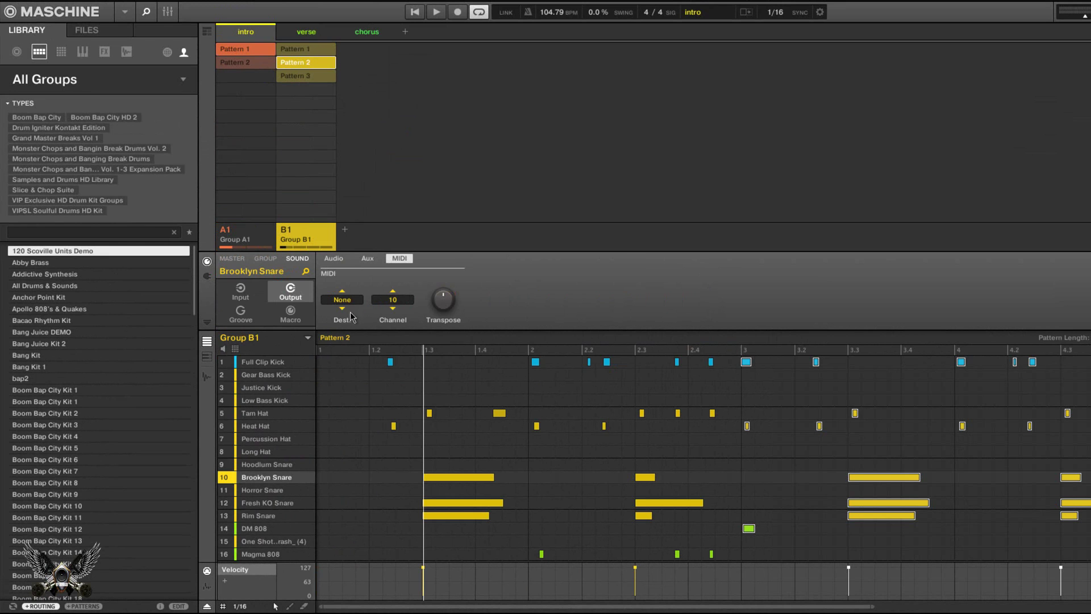
left_click(265, 364)
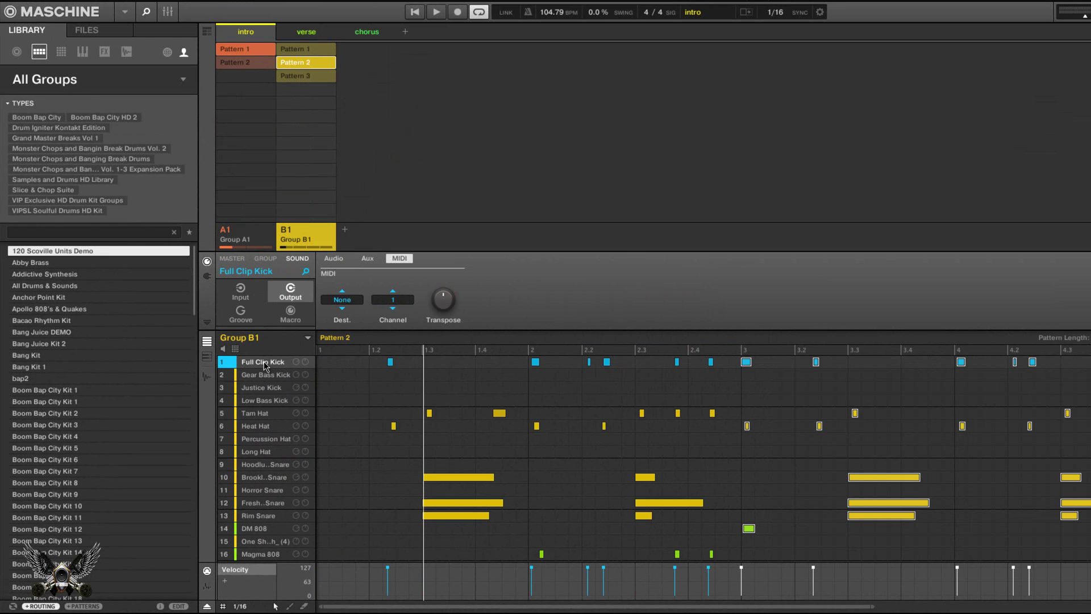
key("Down")
key("Down")
key("Down")
key("Down")
key("Down")
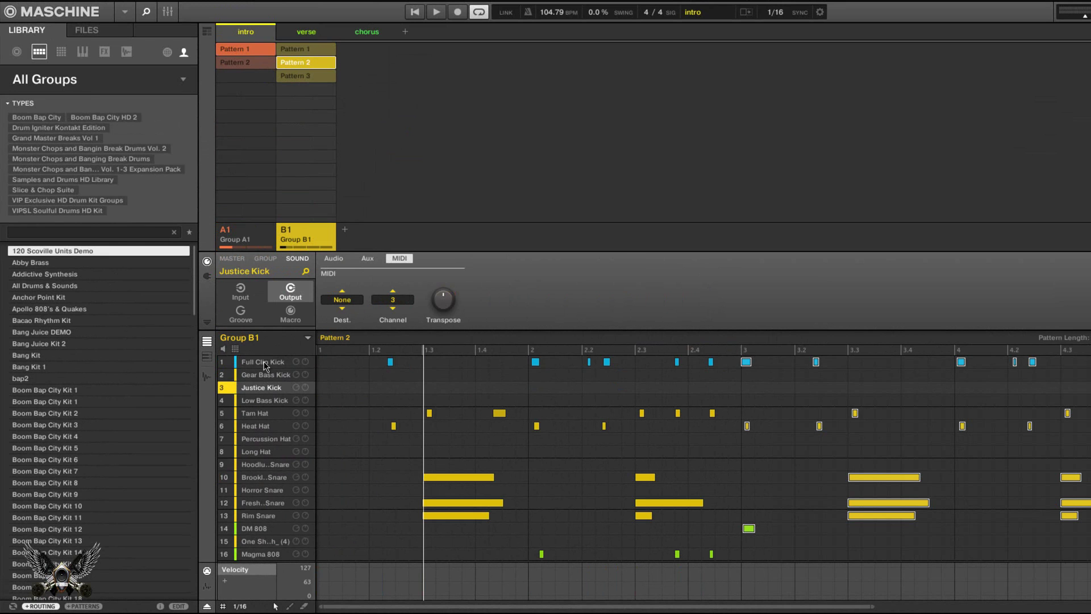
left_click(353, 301)
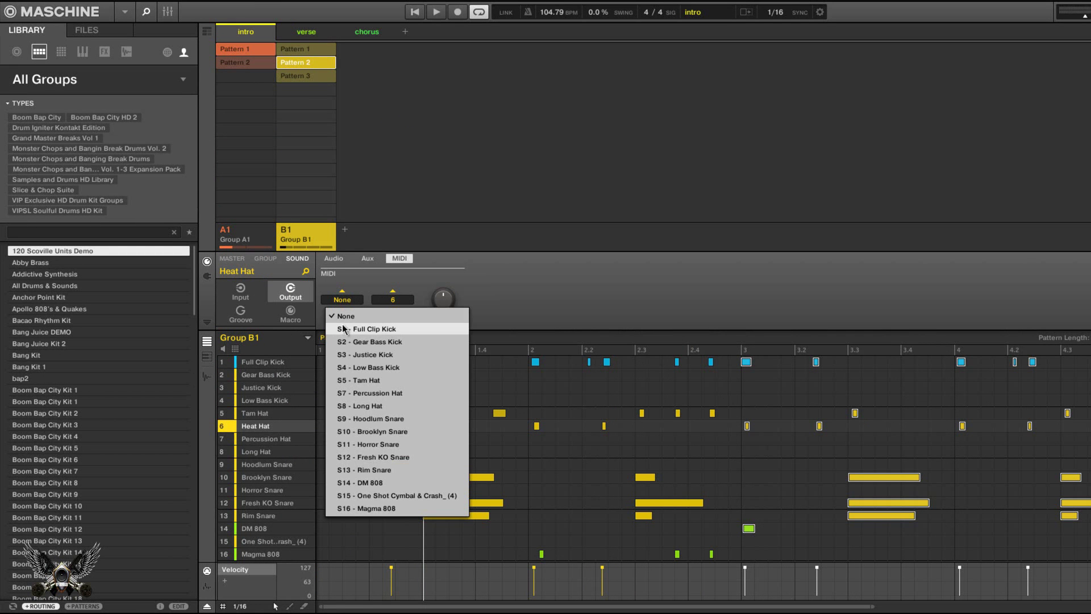
left_click(492, 267)
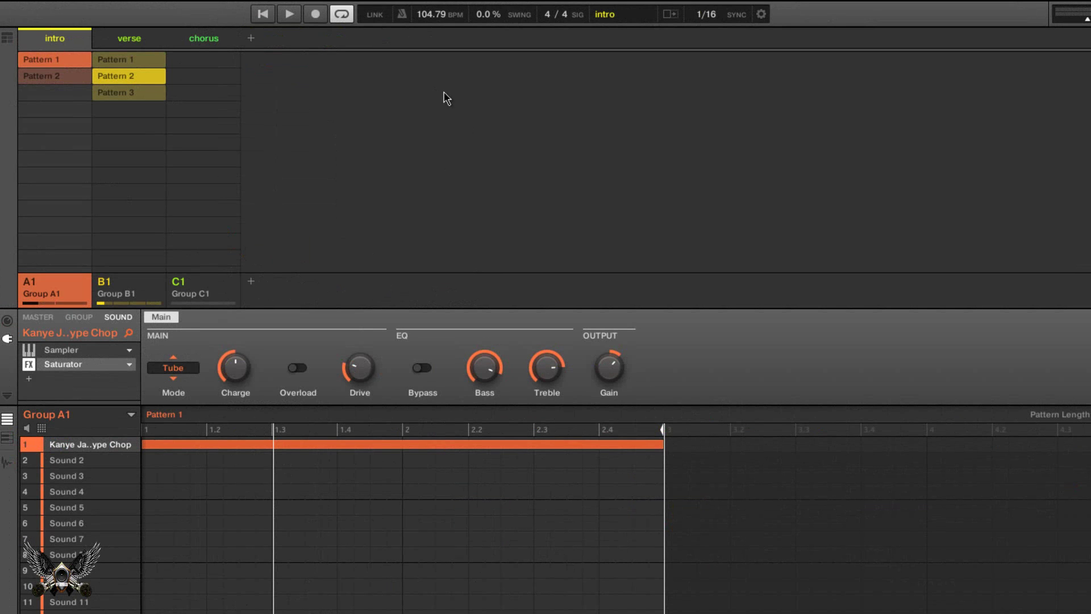
Step: Review the Scene, Section and Lock options in the MIDI Change settings
left_click(762, 17)
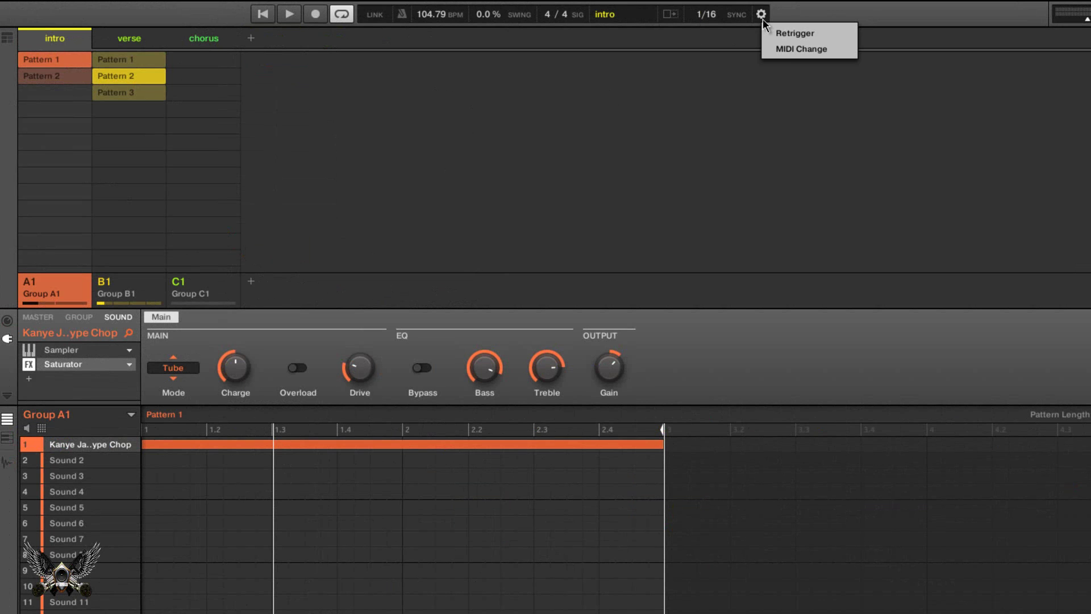
left_click(798, 55)
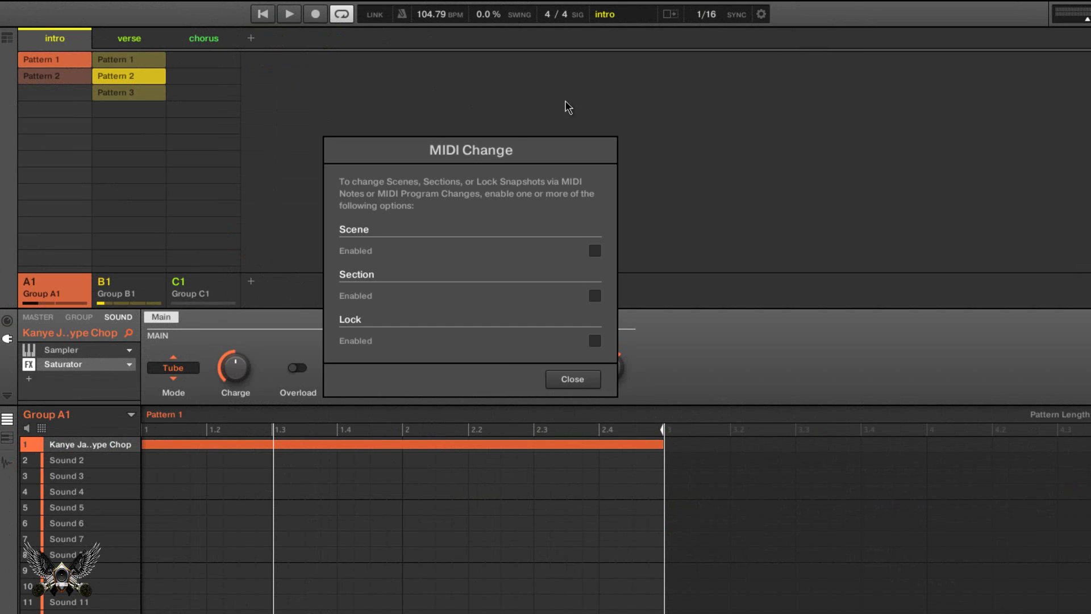
left_click_drag(489, 151, 485, 55)
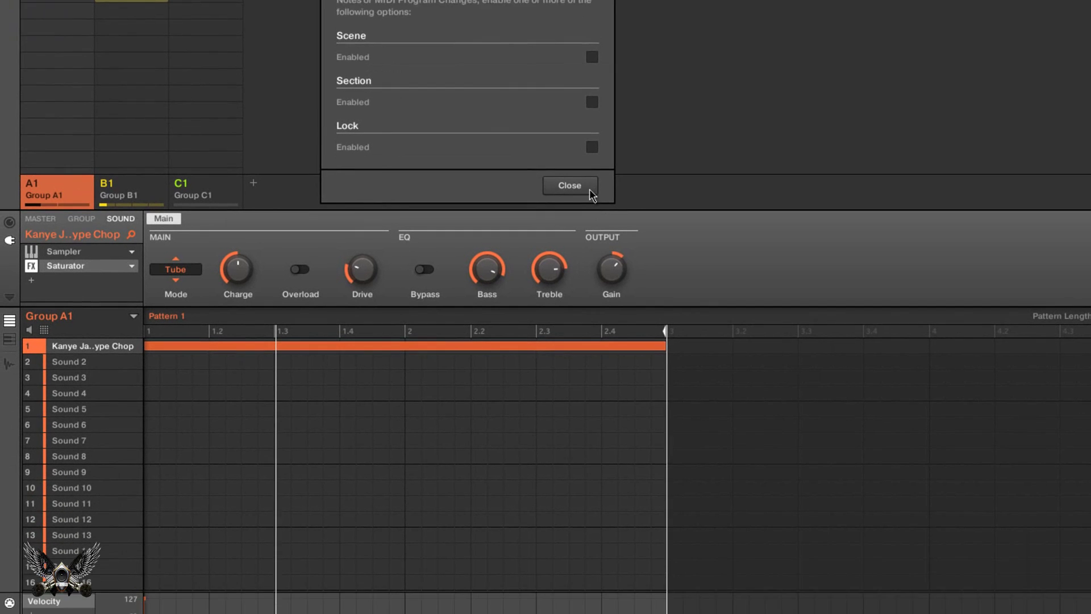
left_click(589, 189)
Step: Move Group A1's Pattern 1 note to Sound 15, on to Sound 9, and back to the first sound's row
left_click_drag(201, 322, 194, 550)
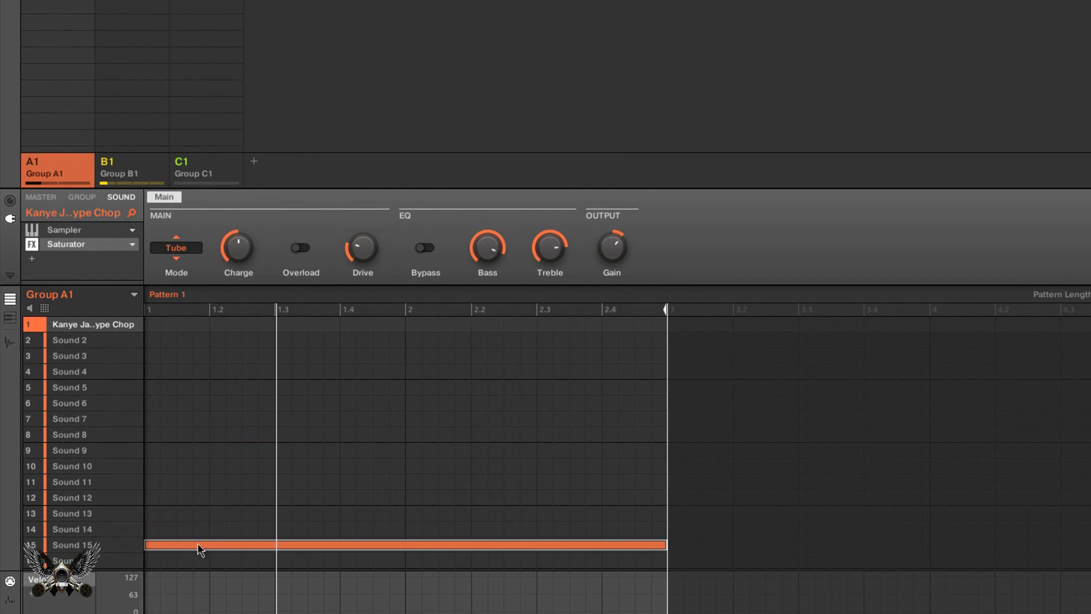
left_click_drag(193, 541, 152, 542)
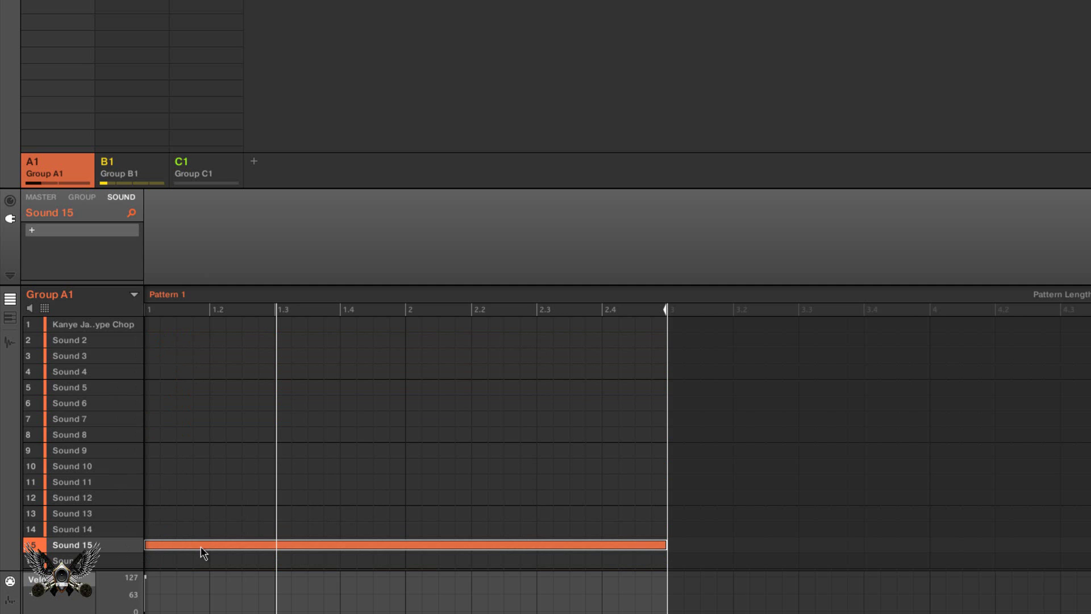
left_click_drag(201, 547, 191, 453)
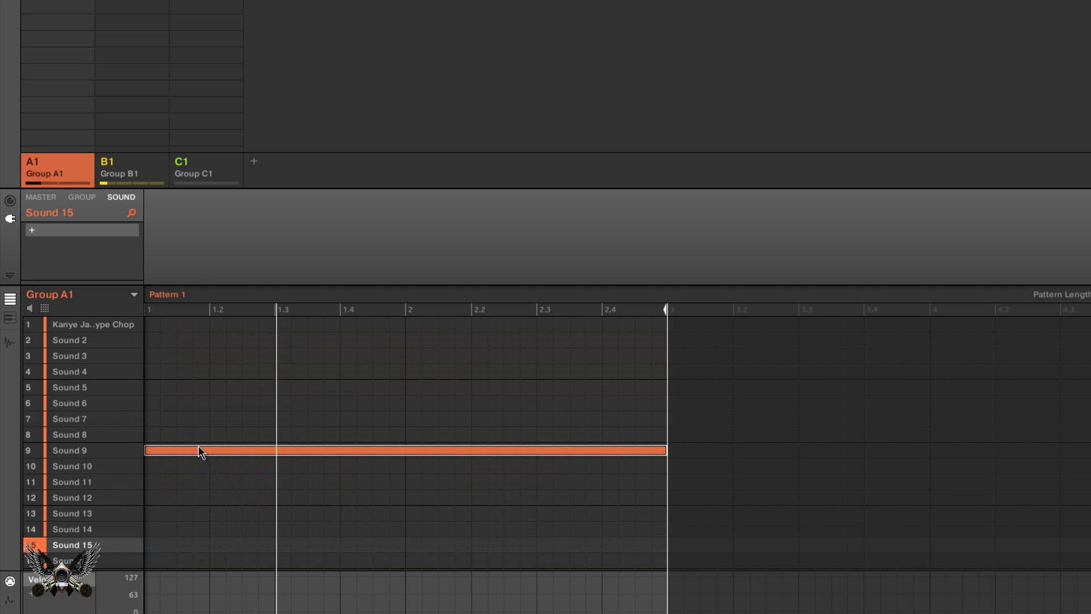
left_click_drag(203, 444, 188, 313)
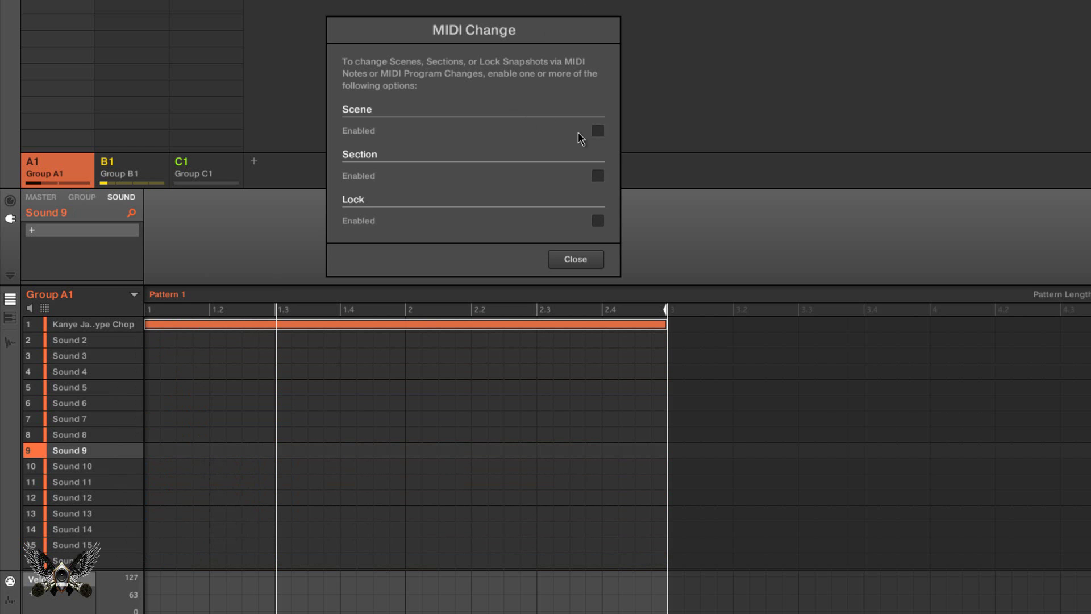
Step: Enable Scene and Section changes in the MIDI Change settings, checking the available trigger types and channels for scenes
left_click(597, 130)
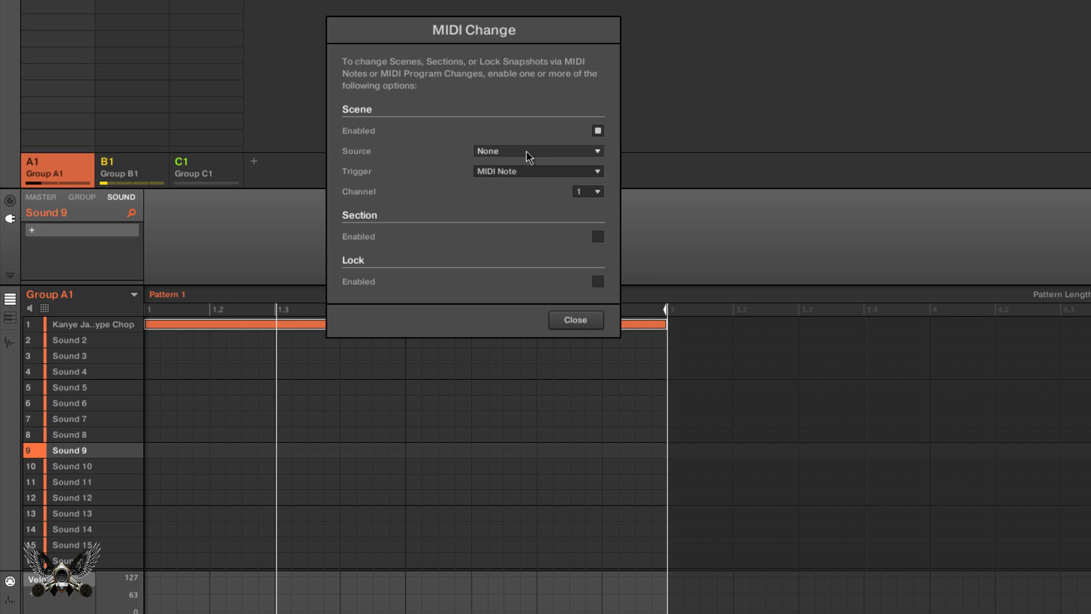
left_click(568, 169)
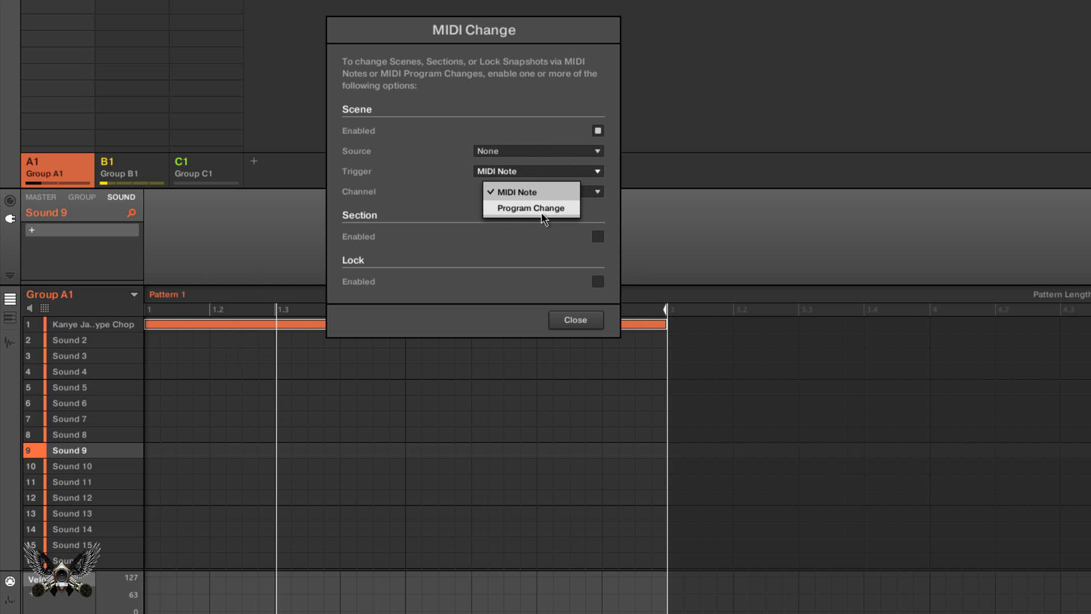
left_click(427, 200)
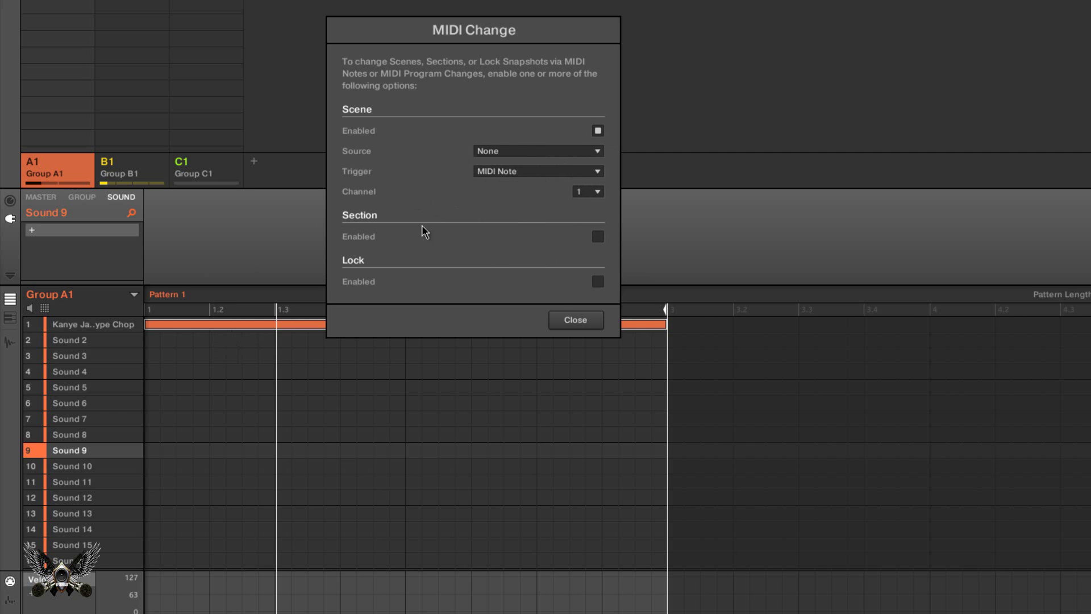
left_click(602, 194)
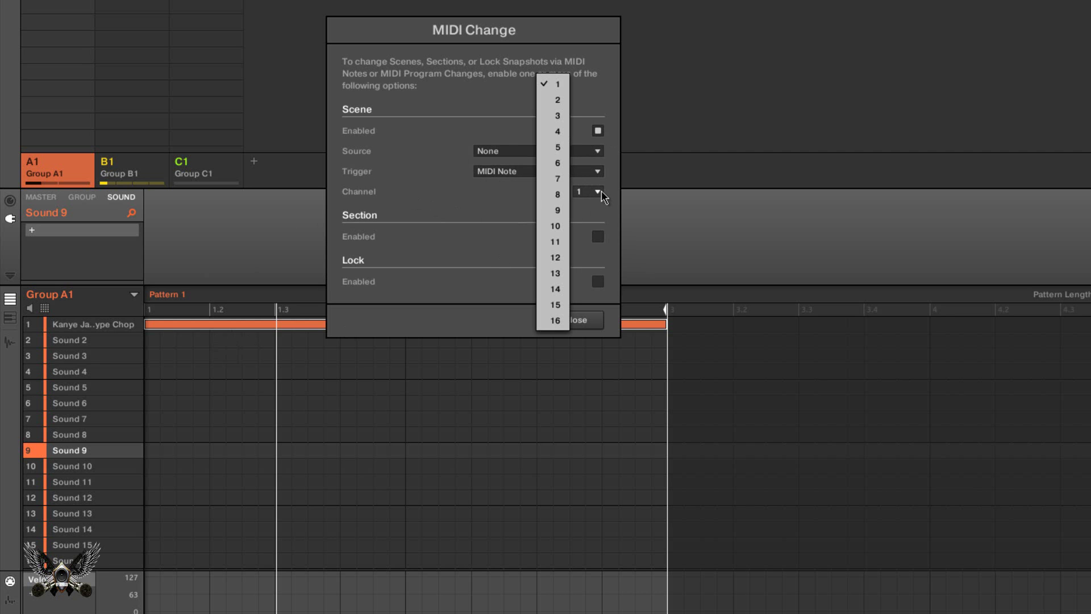
left_click(482, 207)
left_click(598, 237)
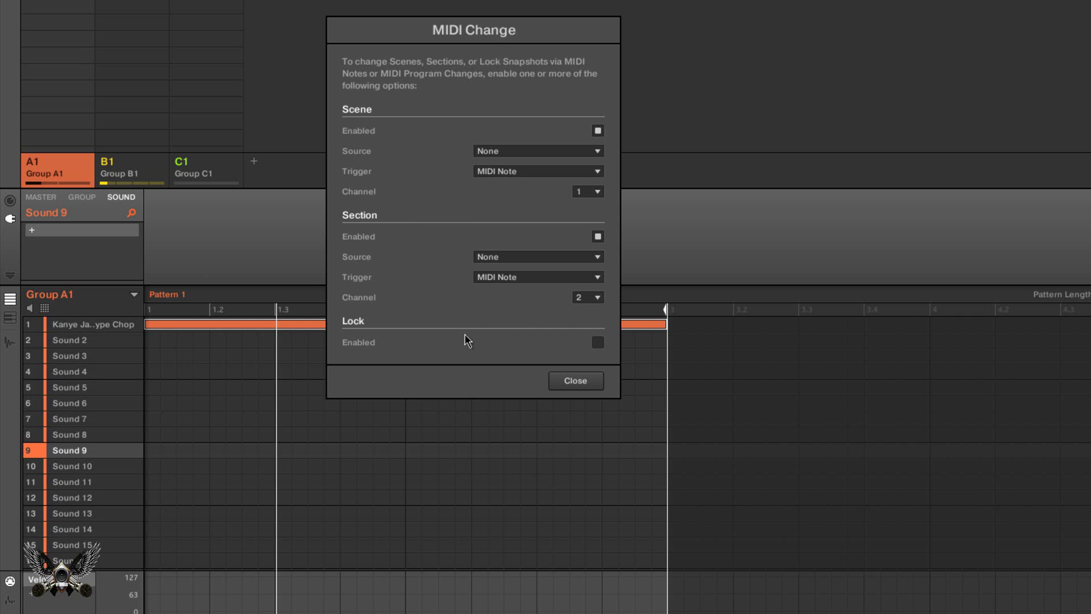
left_click(582, 380)
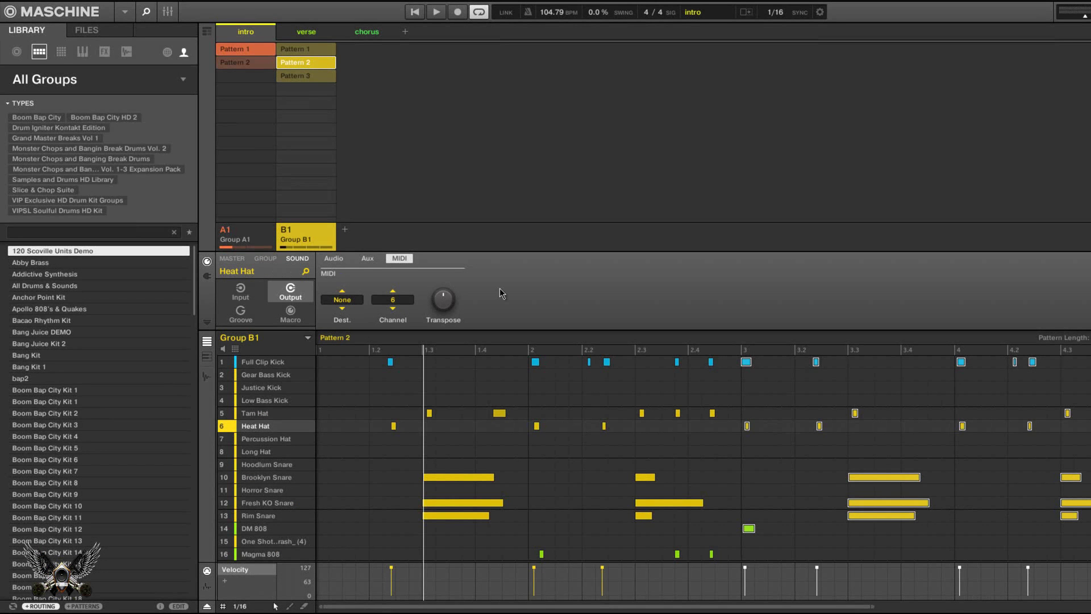